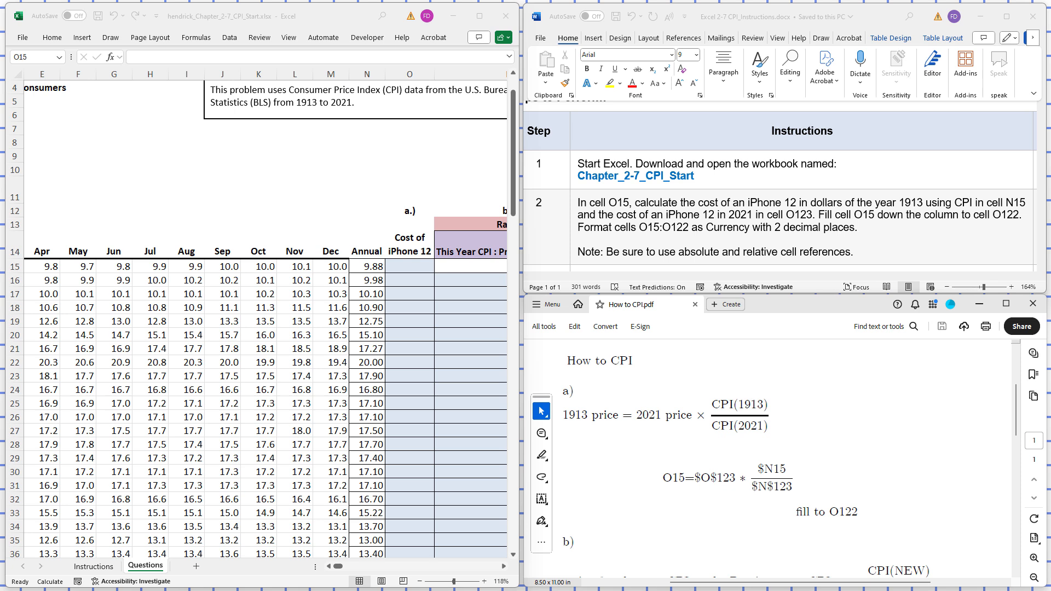
# - Format cell O15 in the iPhone 12 cost column as Currency with 2 decimal places
pyautogui.click(411, 375)
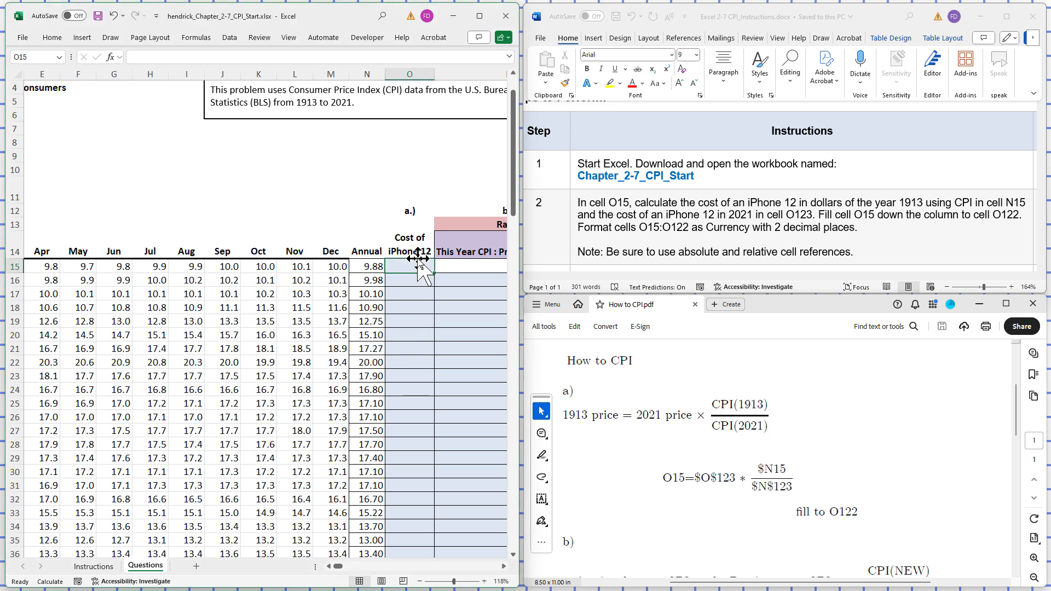
pyautogui.click(409, 319)
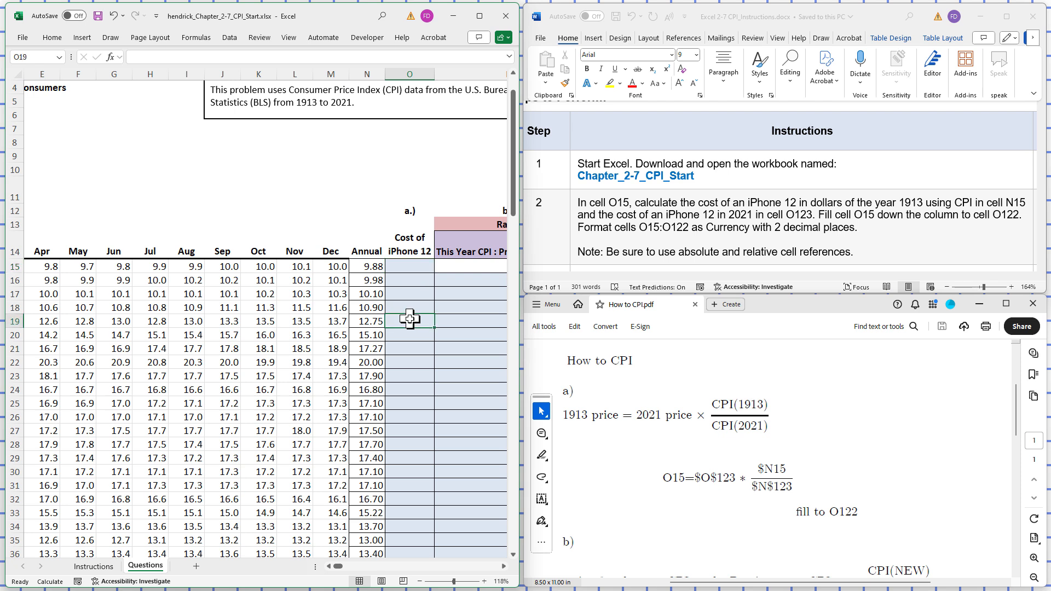
pyautogui.click(407, 267)
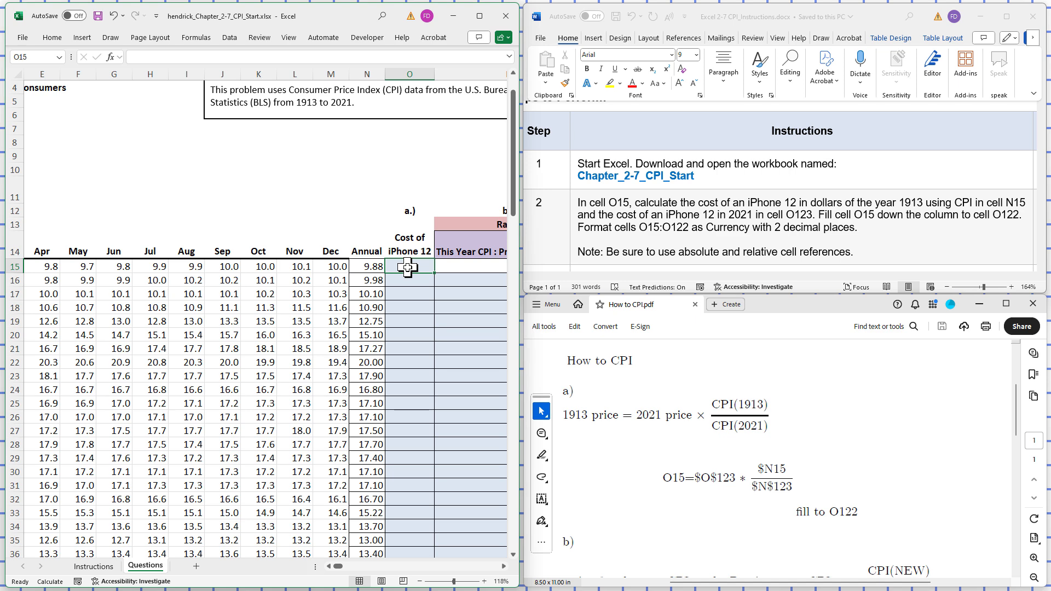
pyautogui.rightClick(408, 267)
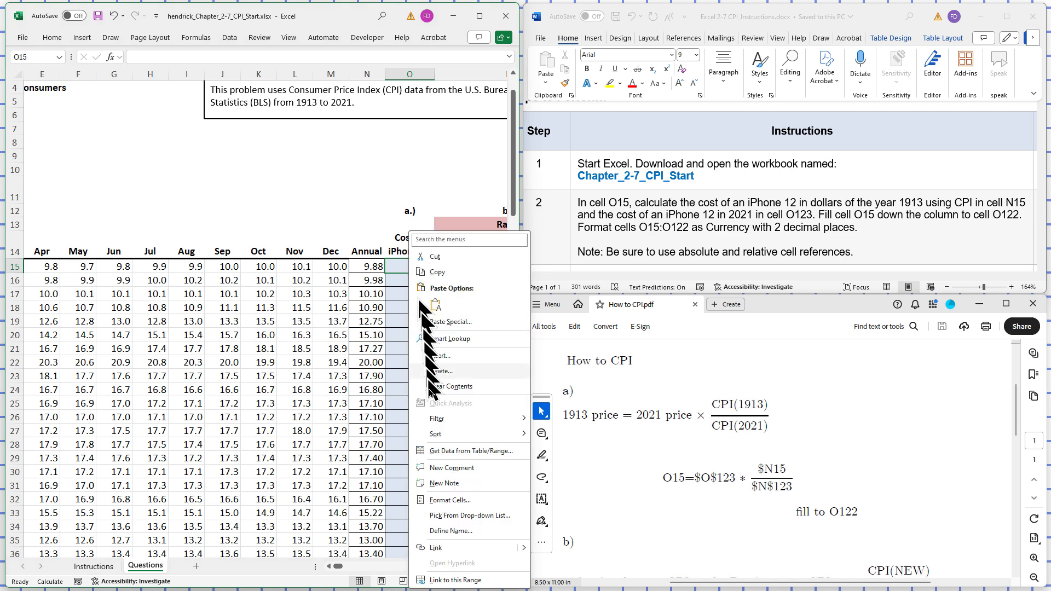
pyautogui.click(446, 498)
pyautogui.click(332, 425)
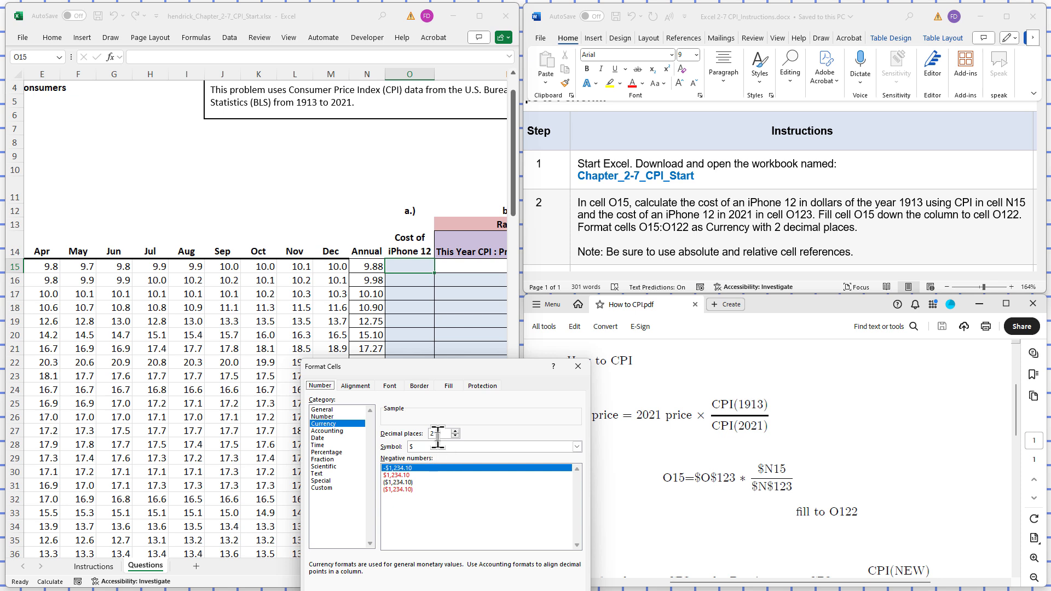
pyautogui.moveTo(430, 366); pyautogui.dragTo(410, 273)
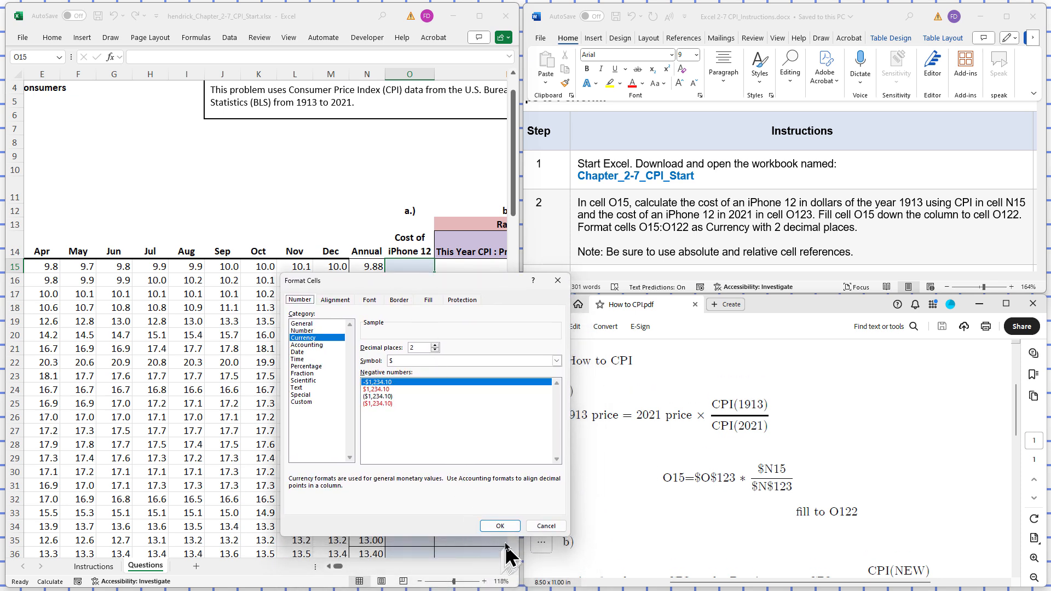
pyautogui.click(499, 525)
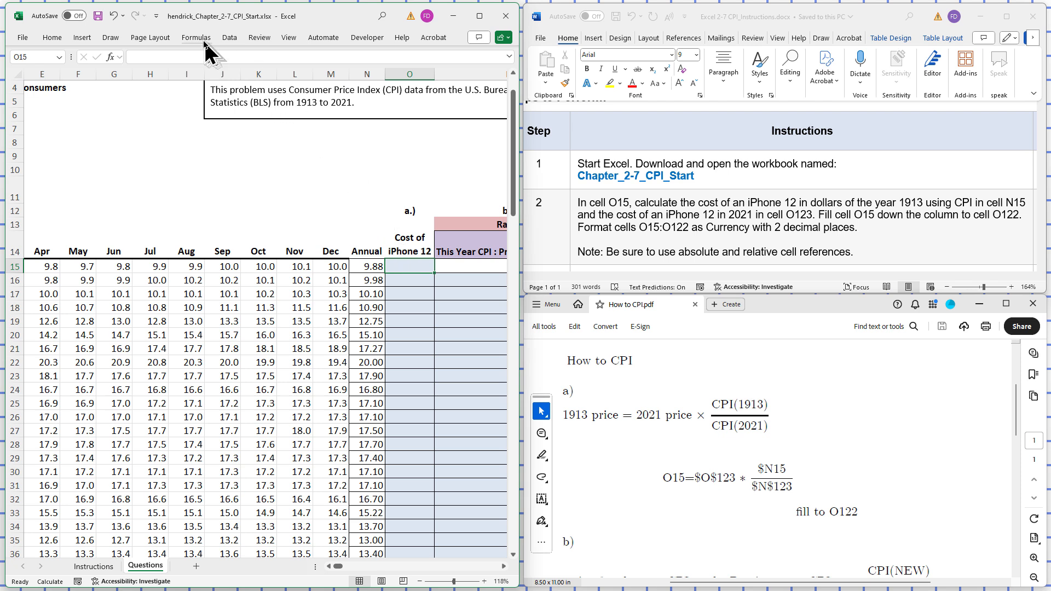
# - Enter the formula =$O$123*$N15/$N$123 in cell O15 and fill it down the column to cell O122
pyautogui.click(186, 57)
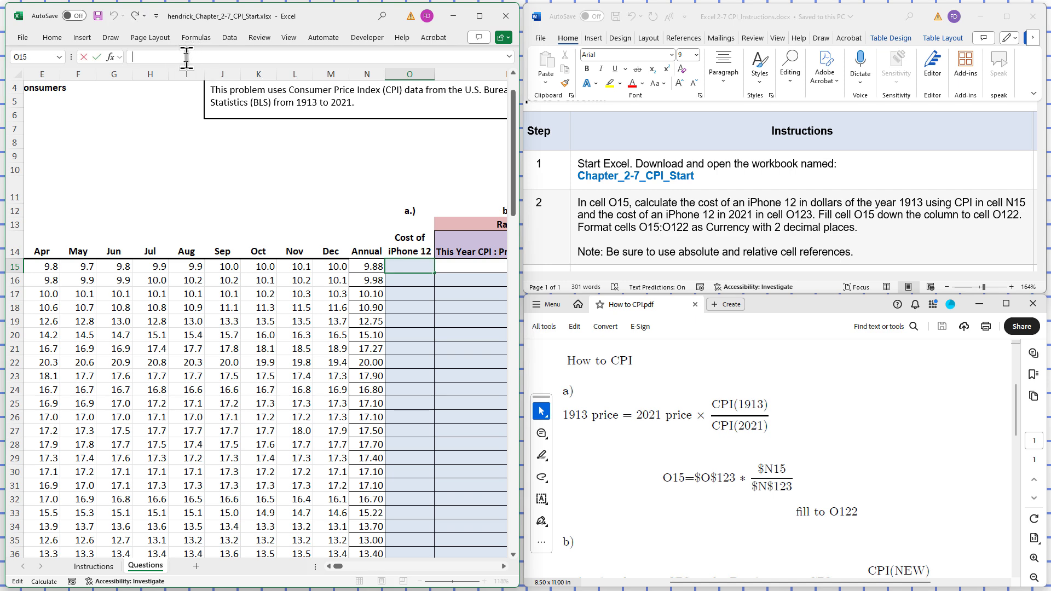
pyautogui.write('=O1')
pyautogui.press('BackSpace')
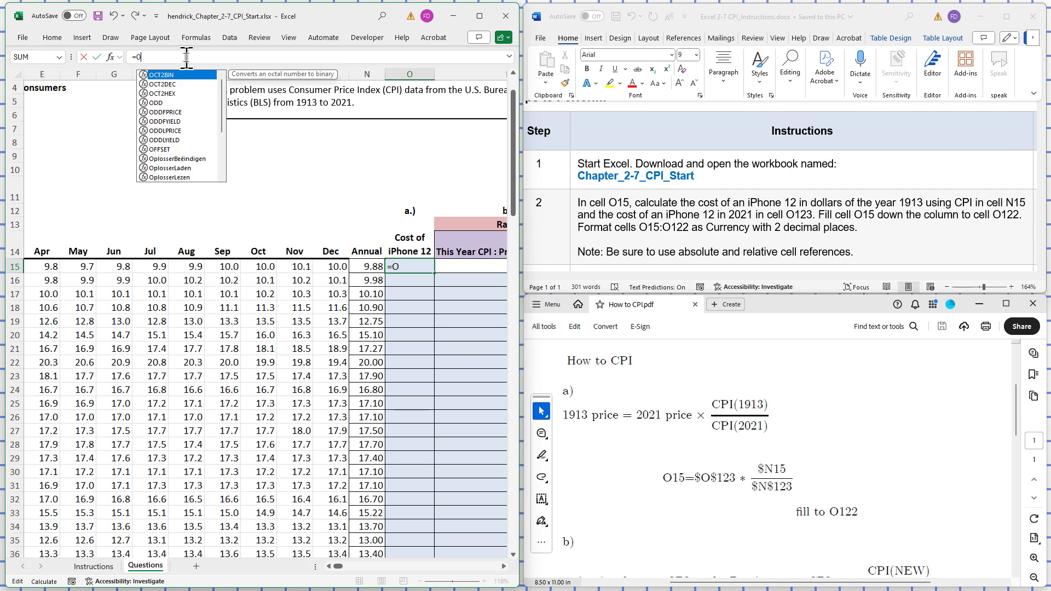
pyautogui.press('BackSpace')
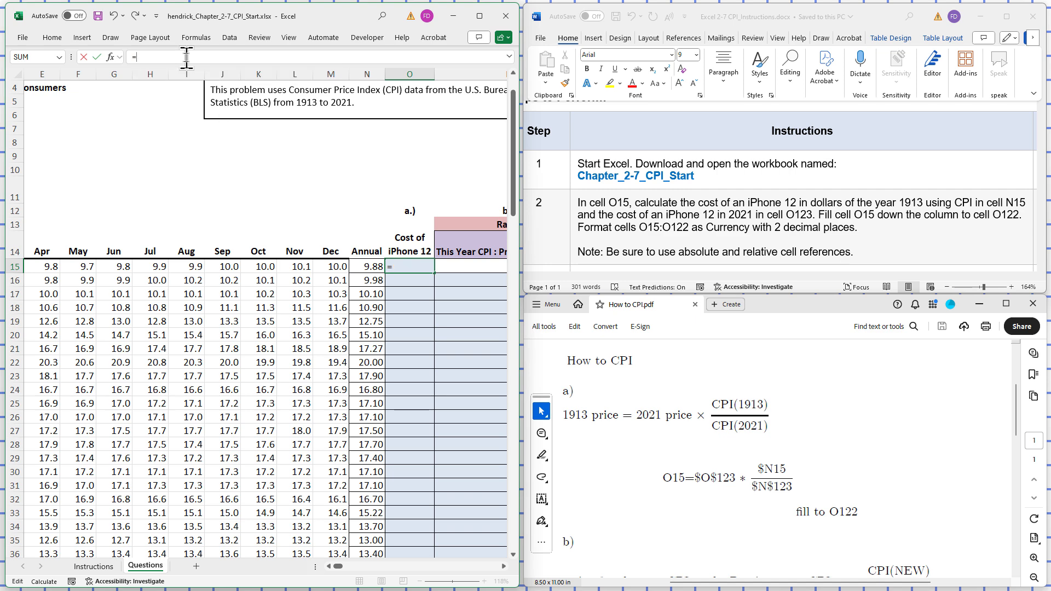
pyautogui.write('$O$123')
pyautogui.write('*$N15')
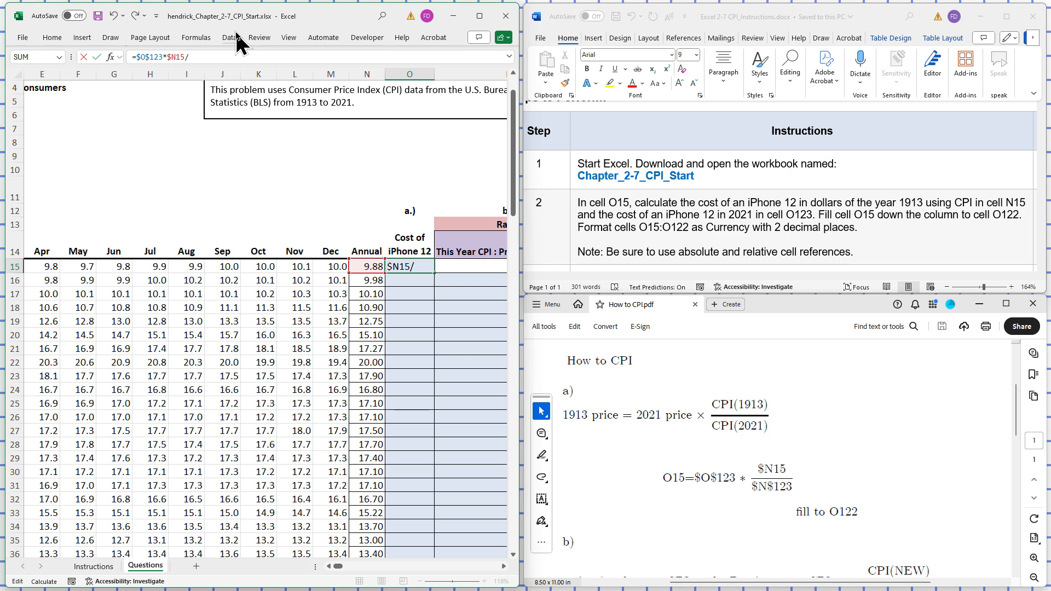
pyautogui.write('/$N$123')
pyautogui.press('Return')
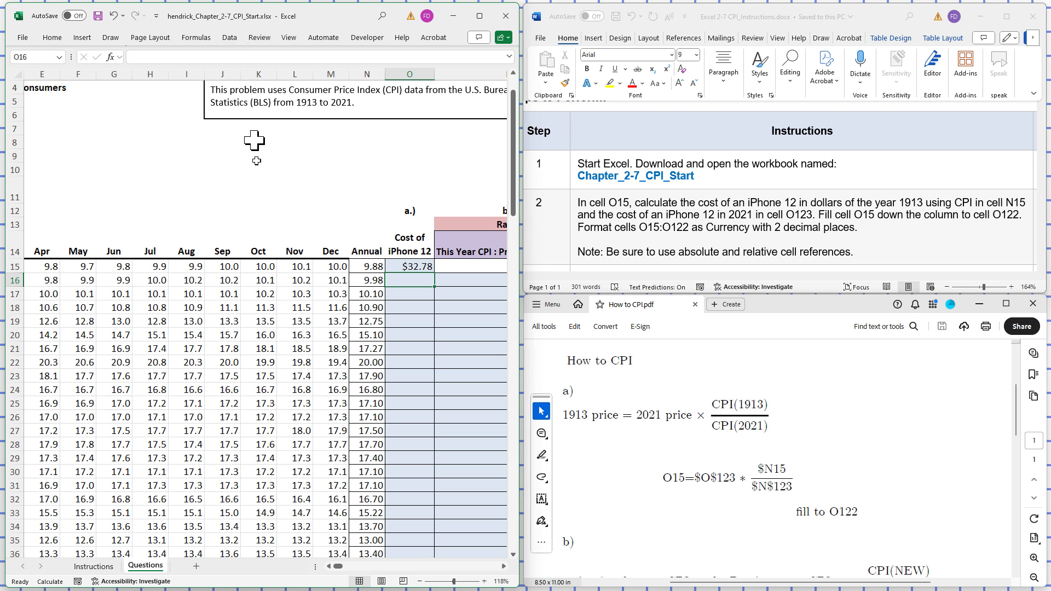
pyautogui.click(412, 266)
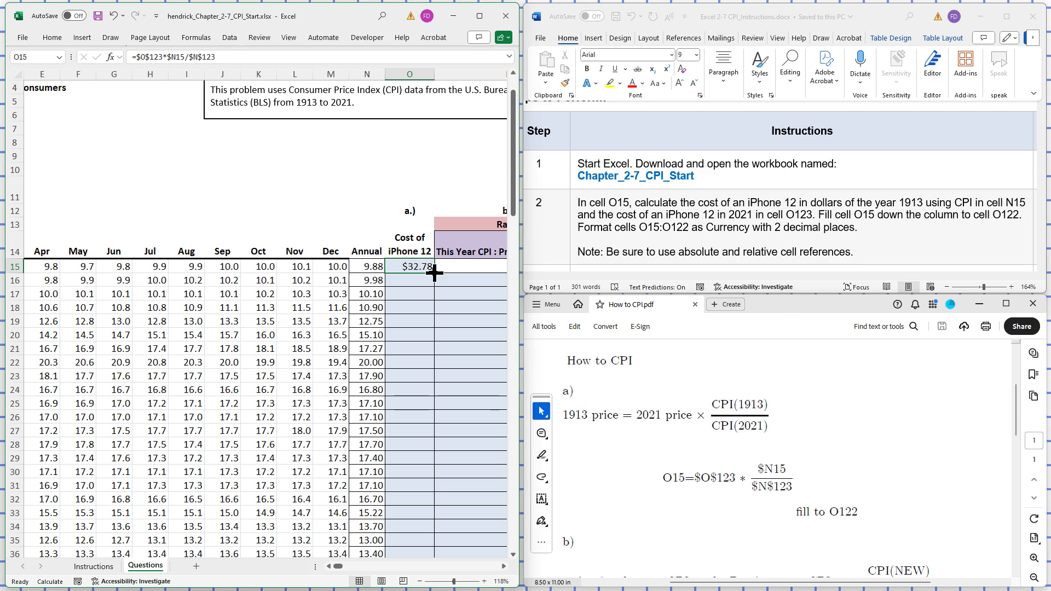
pyautogui.moveTo(434, 274); pyautogui.dragTo(407, 509)
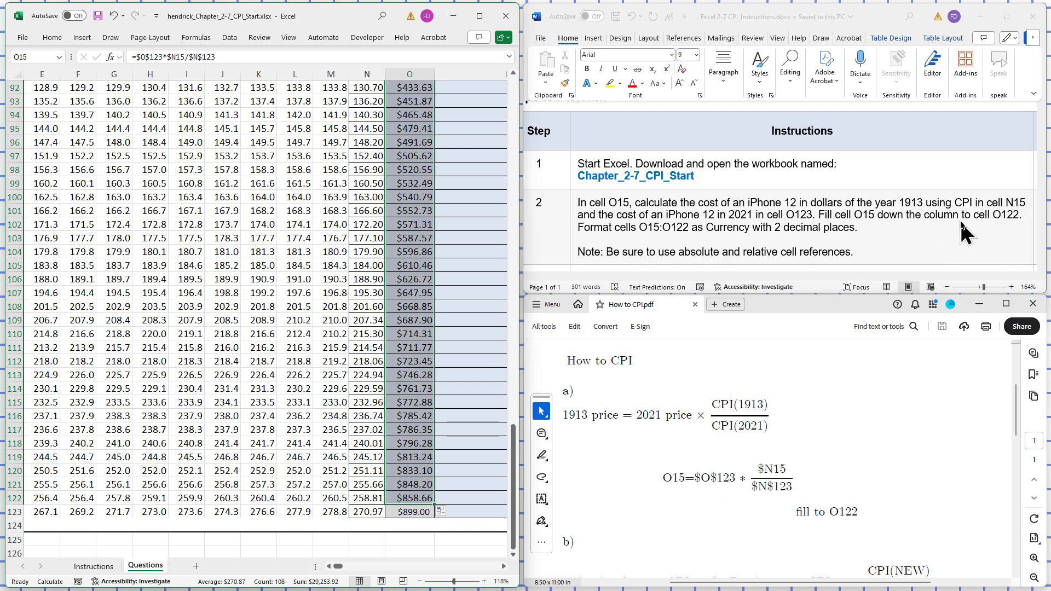
# - Check step 3 in the Word instructions and part b of the PDF guide, and format cell P16 as Number with 4 decimal places
pyautogui.click(969, 250)
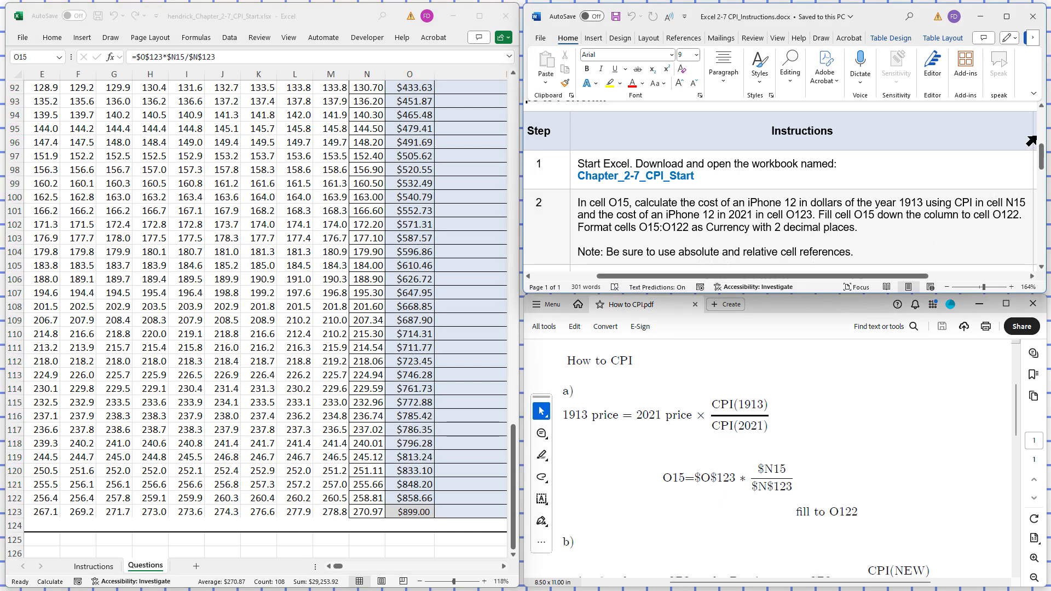
pyautogui.moveTo(1042, 156); pyautogui.dragTo(1042, 173)
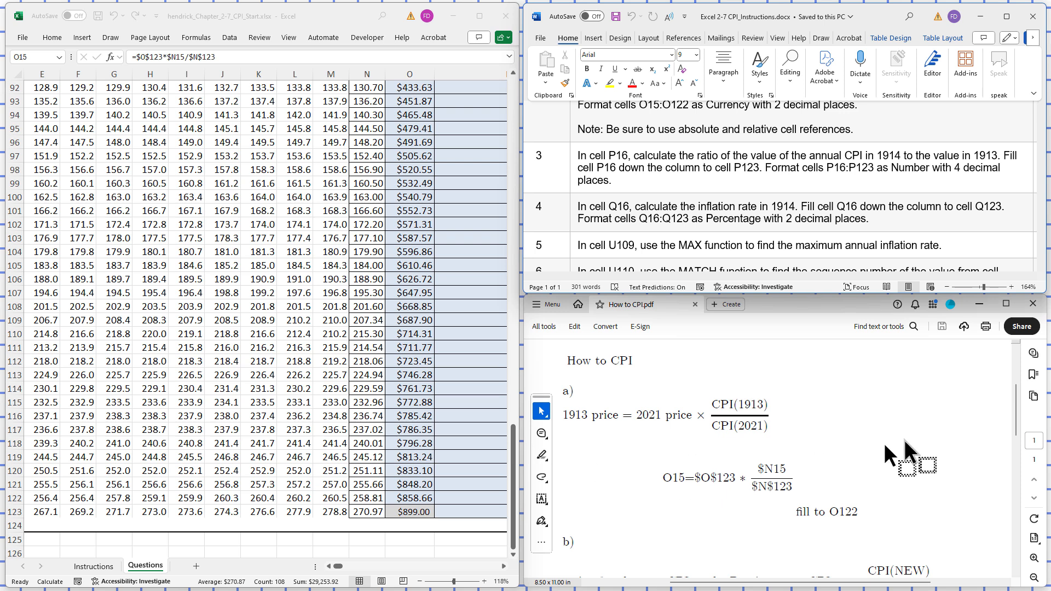
pyautogui.click(1015, 406)
pyautogui.moveTo(1015, 405); pyautogui.dragTo(1013, 446)
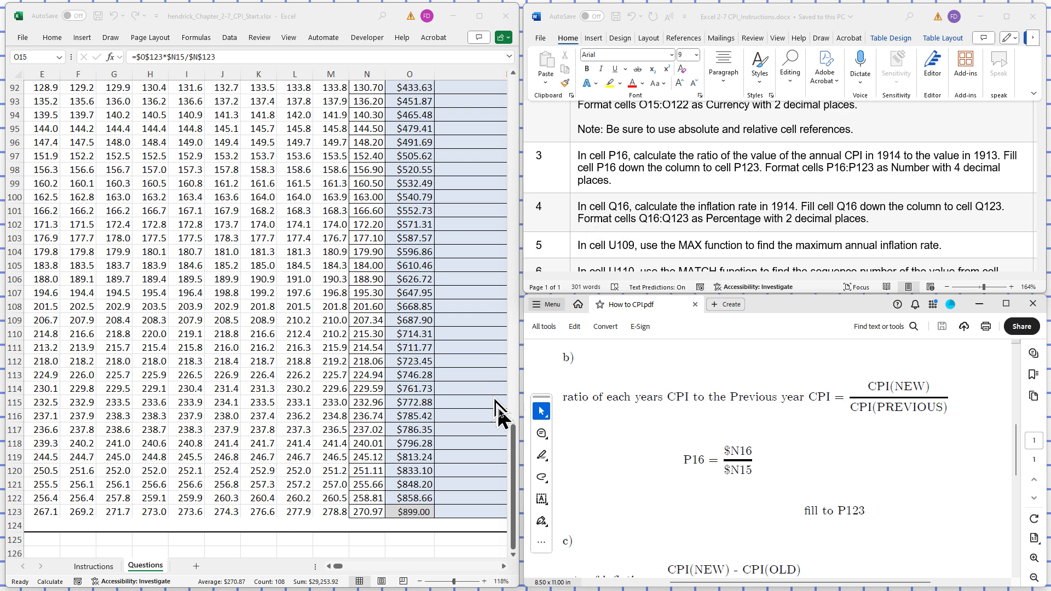
pyautogui.click(515, 448)
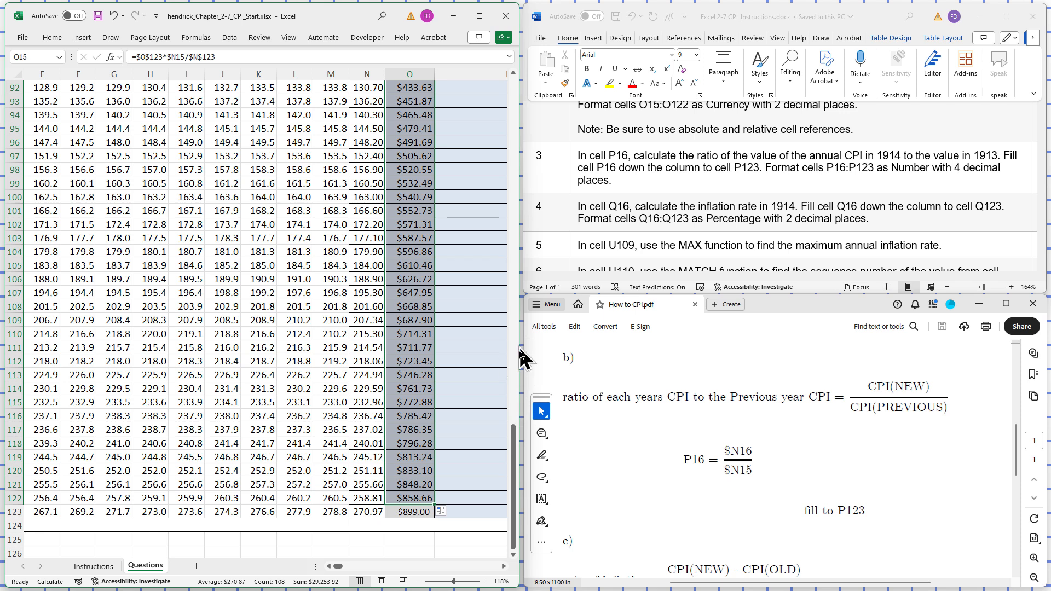
pyautogui.click(458, 544)
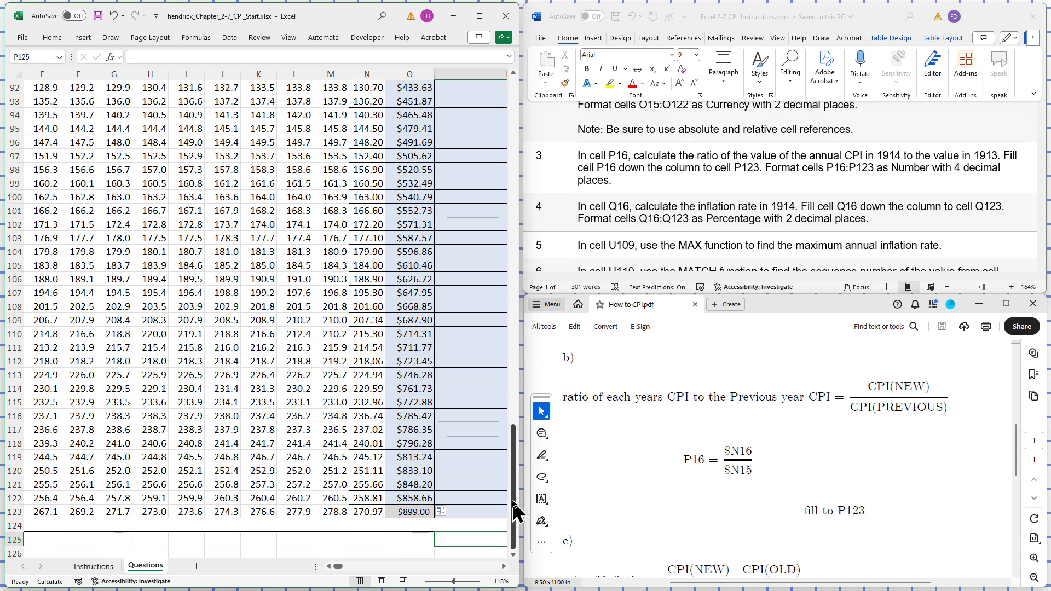
pyautogui.moveTo(515, 508); pyautogui.dragTo(482, 137)
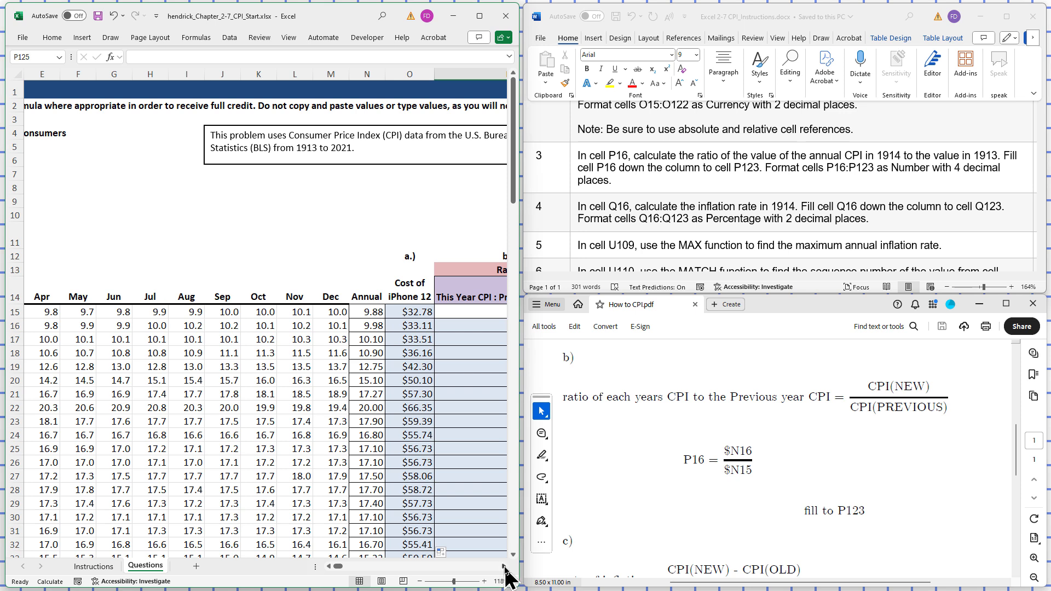
pyautogui.click(504, 567)
pyautogui.click(504, 567)
pyautogui.click(504, 567)
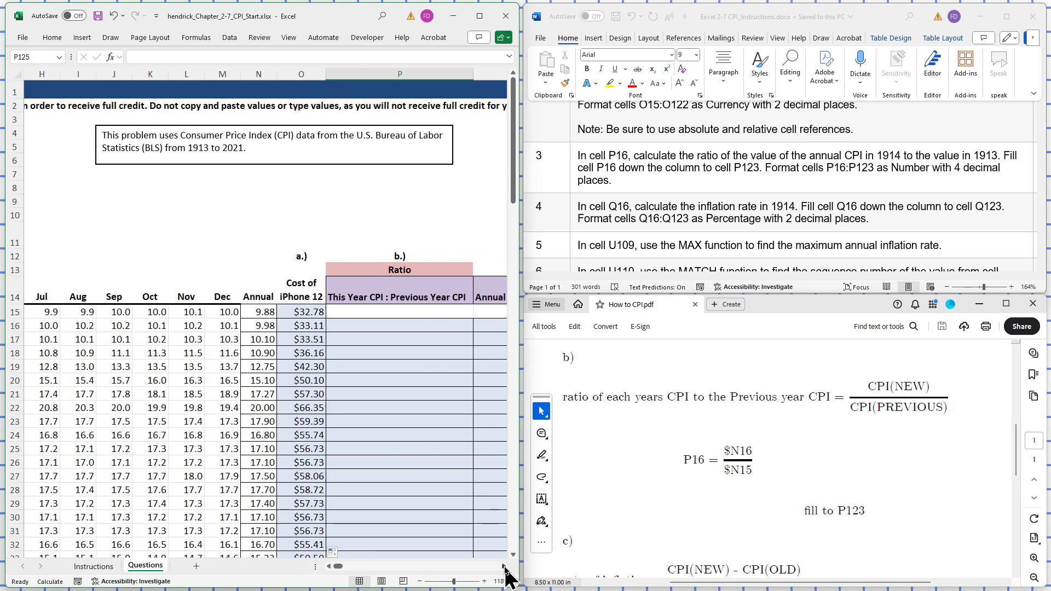
pyautogui.click(369, 324)
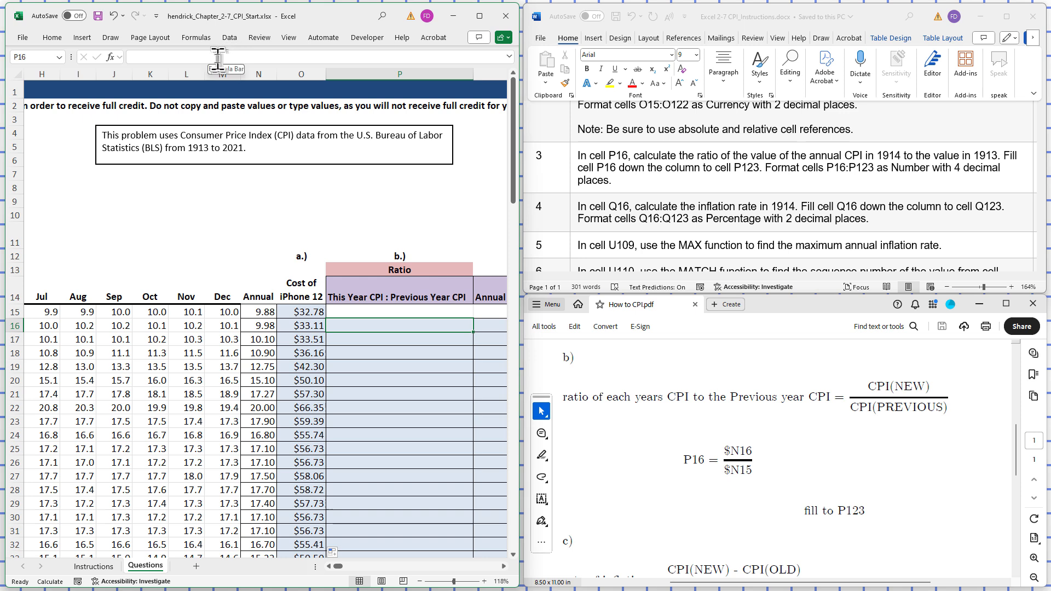
pyautogui.rightClick(387, 325)
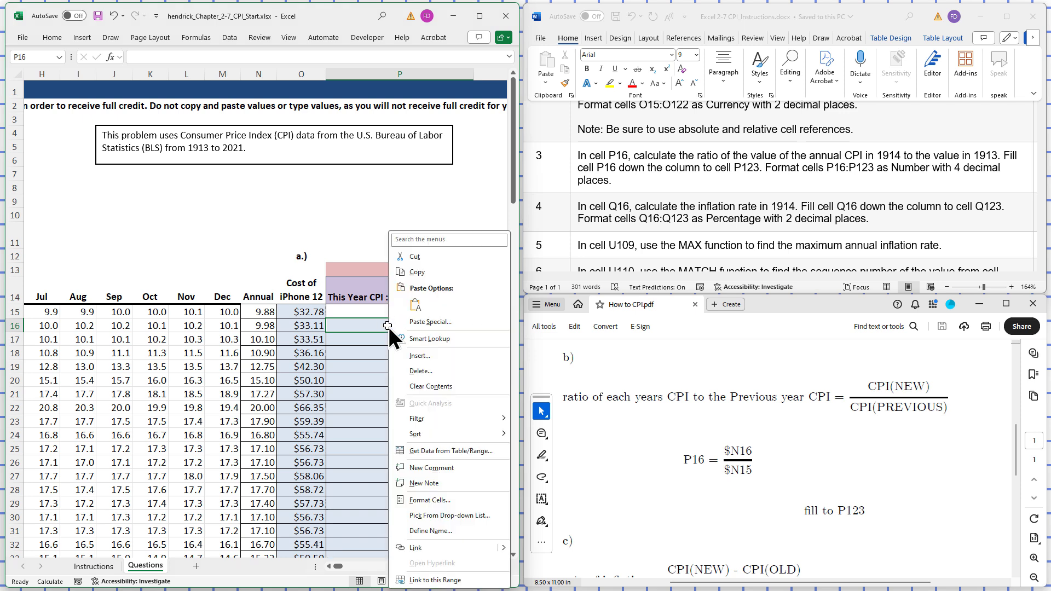
pyautogui.click(424, 499)
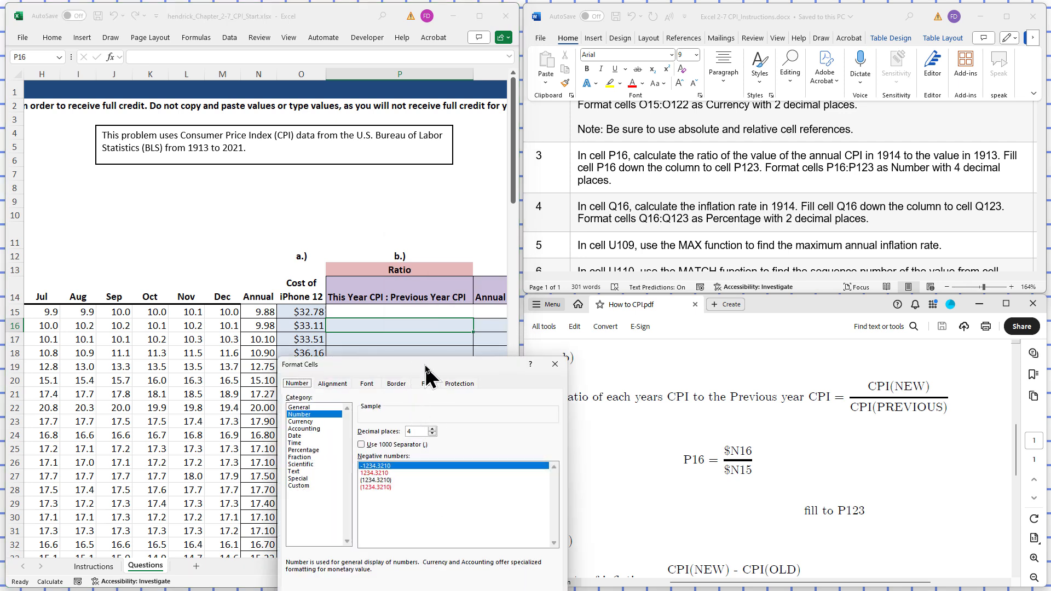
pyautogui.moveTo(425, 367); pyautogui.dragTo(403, 262)
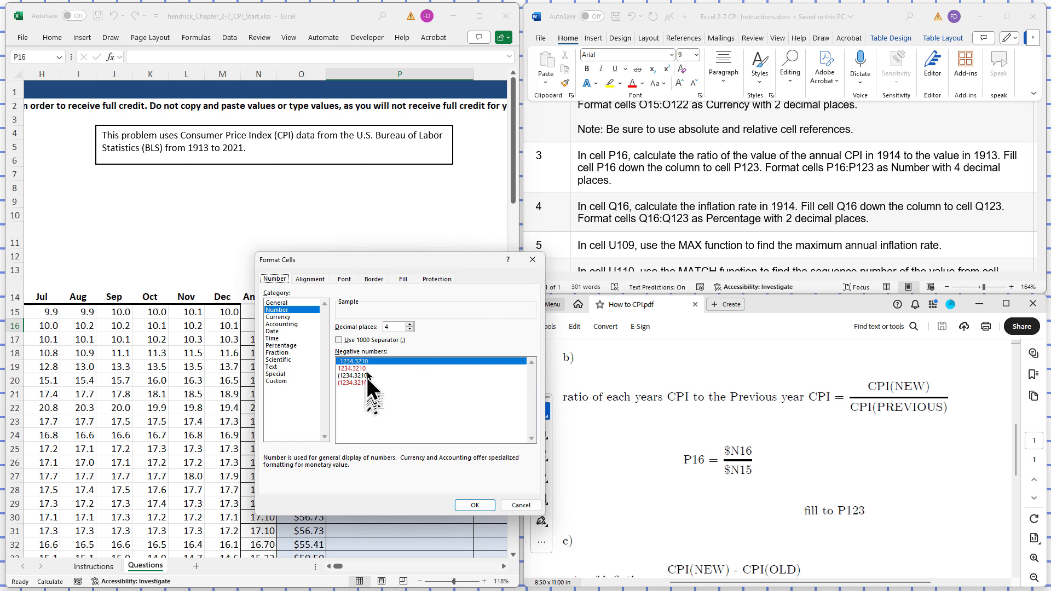
pyautogui.click(470, 504)
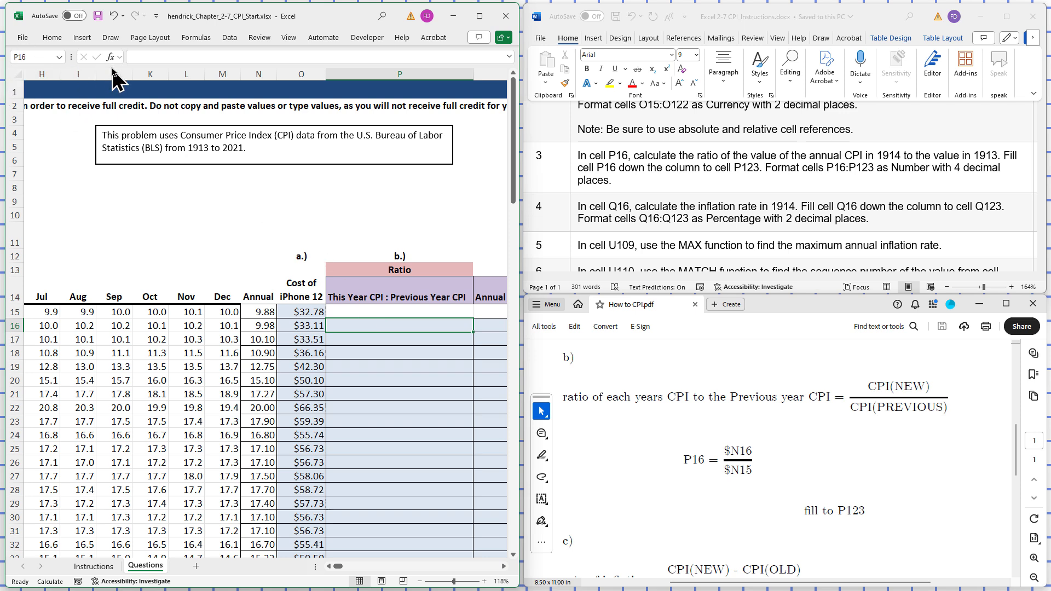
# - Enter the CPI ratio formula =$N16/$N15 in cell P16 and fill it down the column to cell P123
pyautogui.click(141, 57)
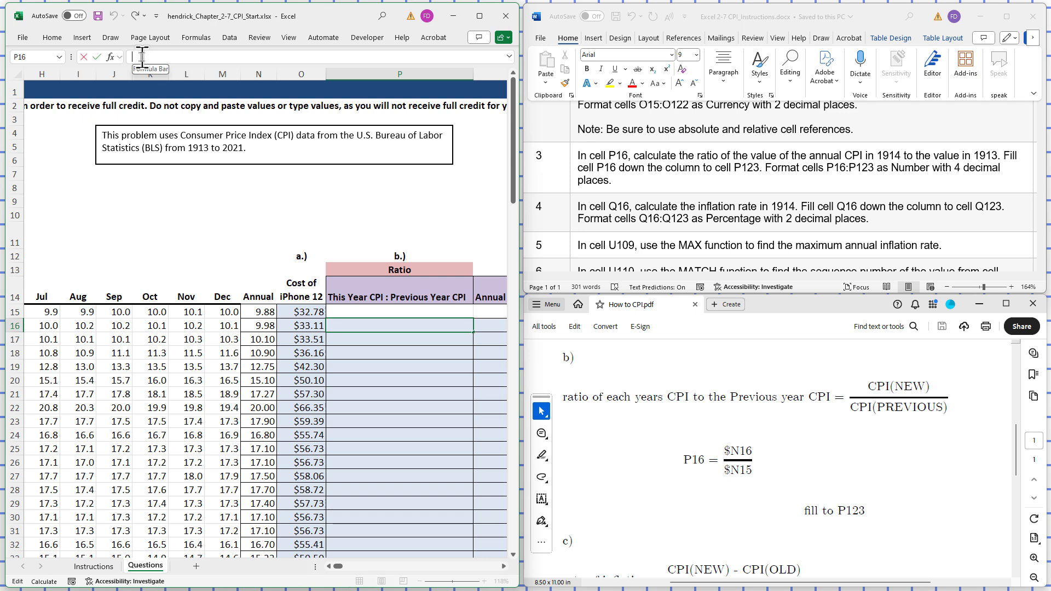
pyautogui.write('=$N16')
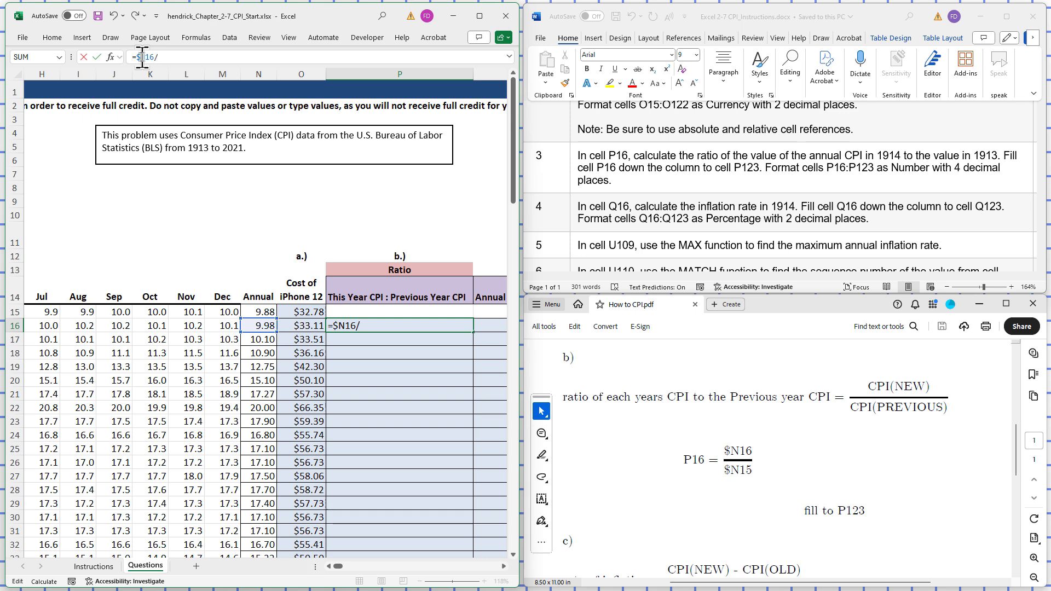
pyautogui.write('/$N')
pyautogui.press('BackSpace')
pyautogui.write('N15')
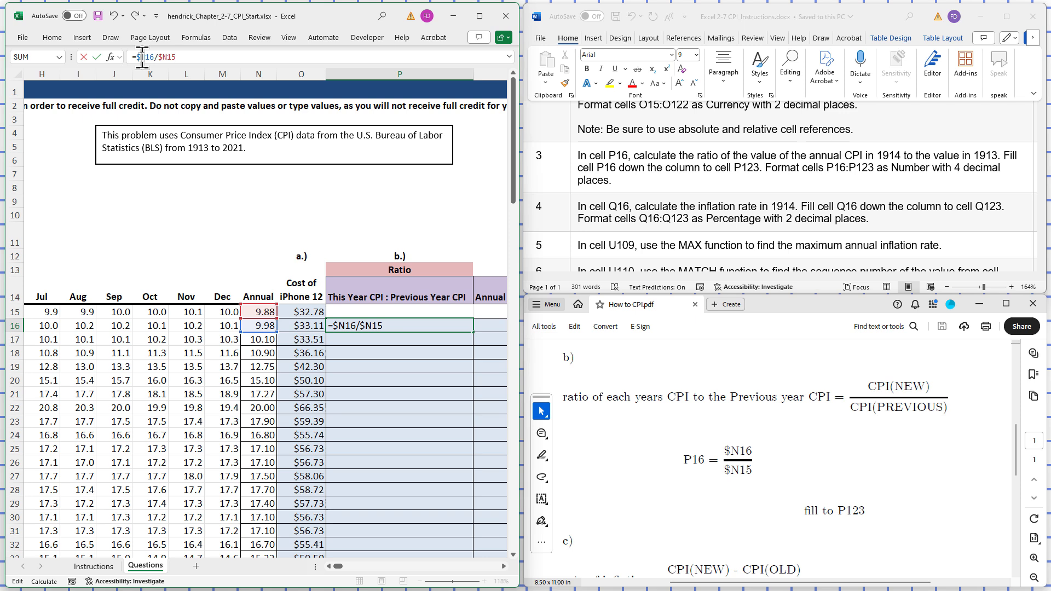
pyautogui.press('Return')
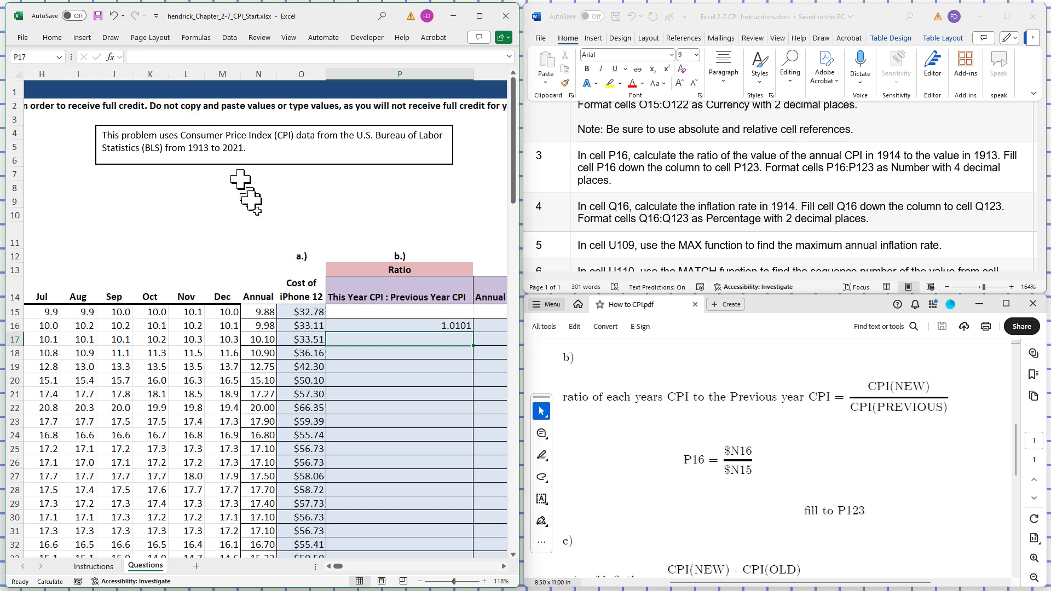
pyautogui.click(423, 322)
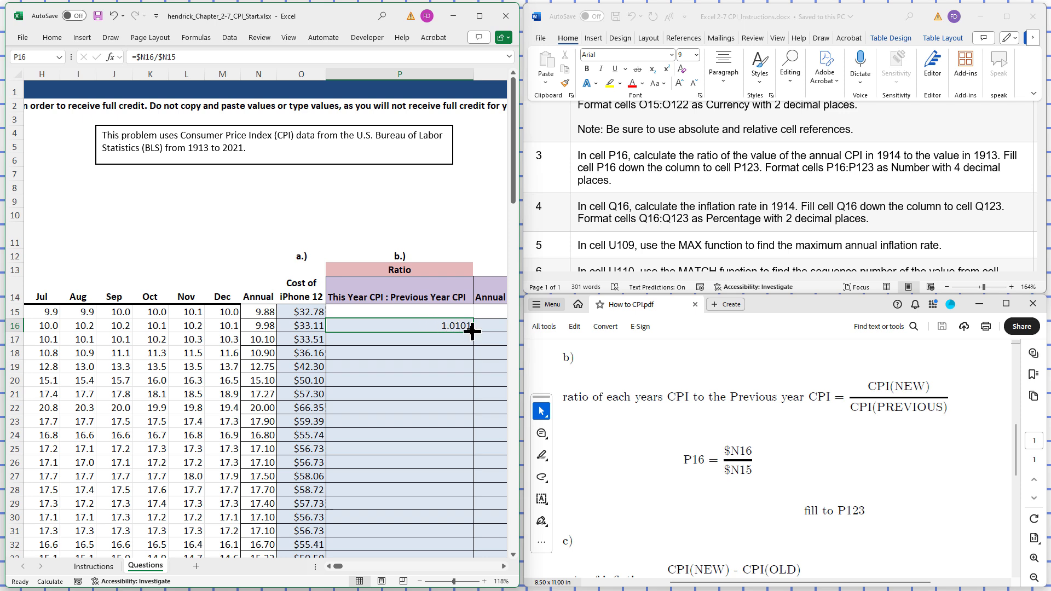
pyautogui.moveTo(474, 331); pyautogui.dragTo(448, 517)
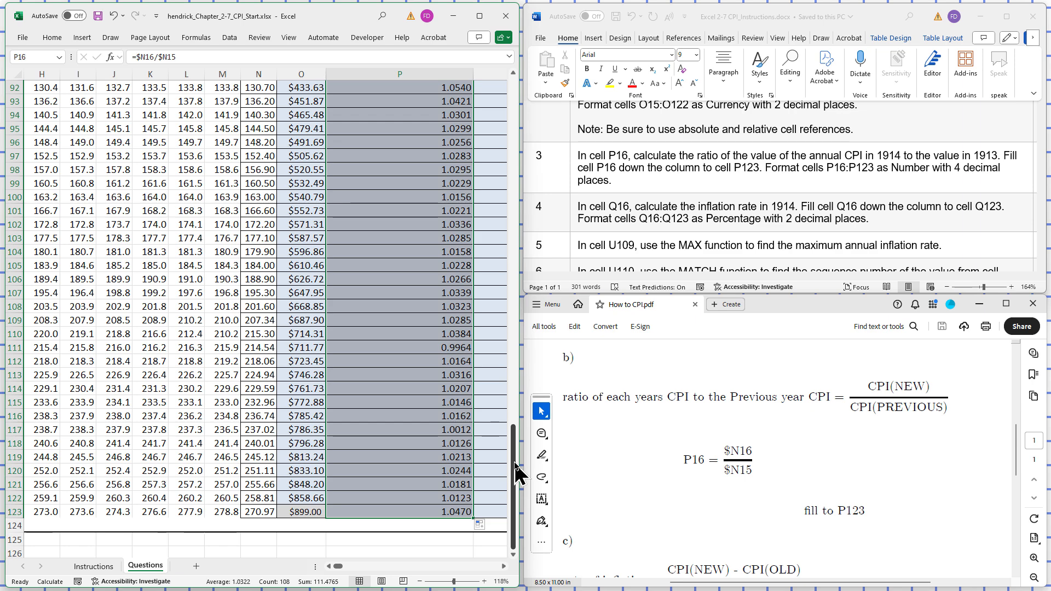
# - Check part c of the PDF guide and format cell Q16 as Percentage with 2 decimal places
pyautogui.moveTo(514, 463); pyautogui.dragTo(504, 133)
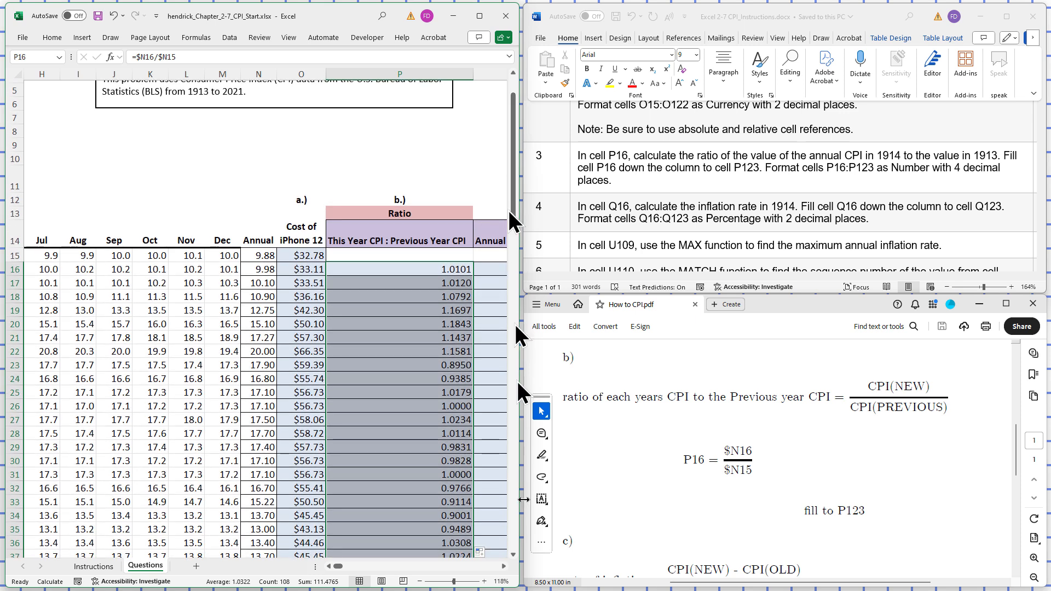
pyautogui.click(504, 567)
pyautogui.click(504, 567)
pyautogui.click(504, 567)
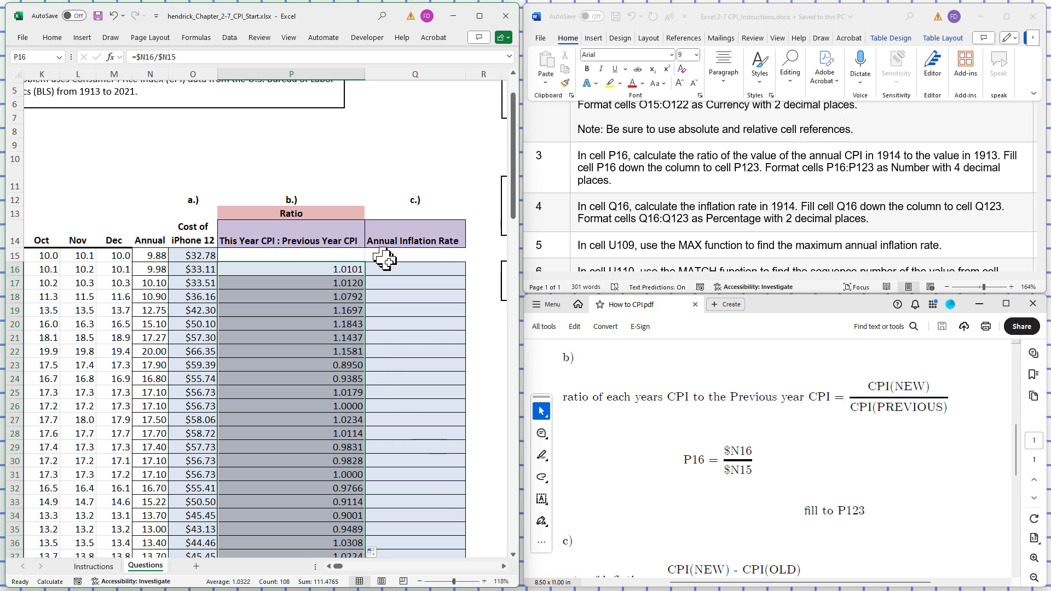
pyautogui.click(416, 272)
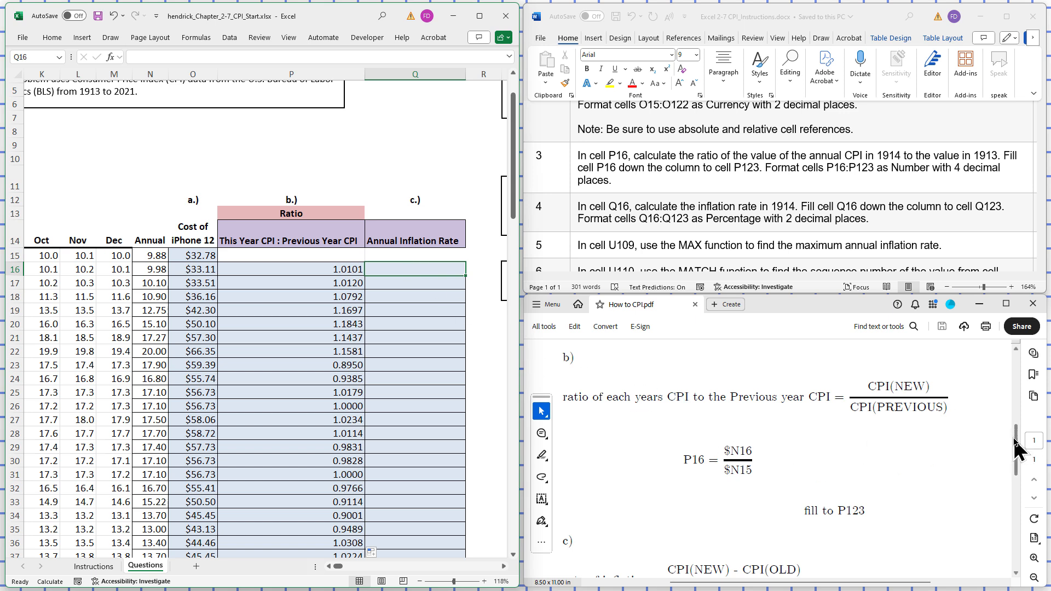
pyautogui.moveTo(1016, 437); pyautogui.dragTo(1015, 465)
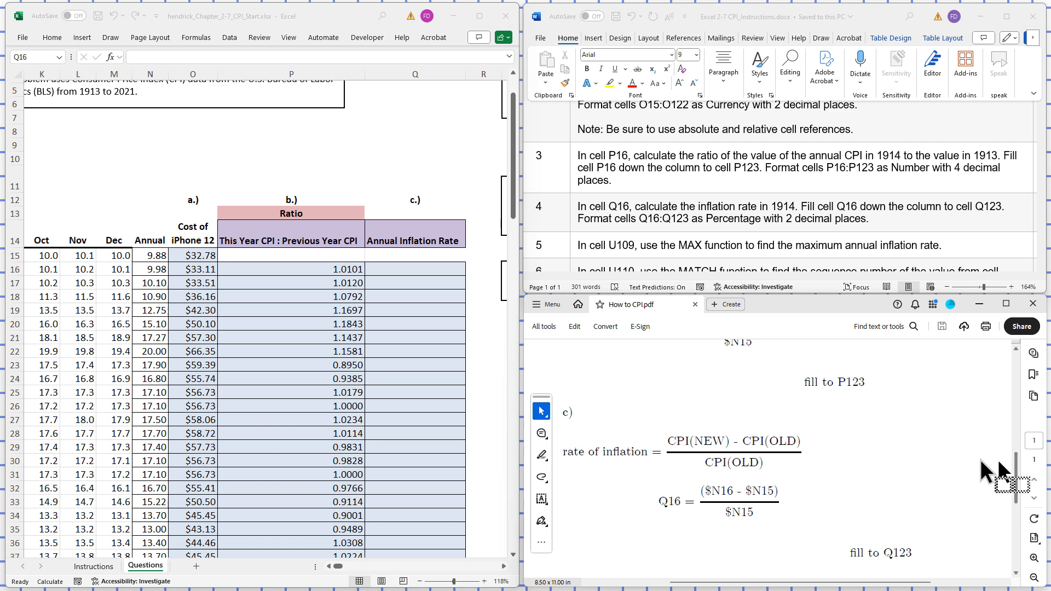
pyautogui.click(428, 268)
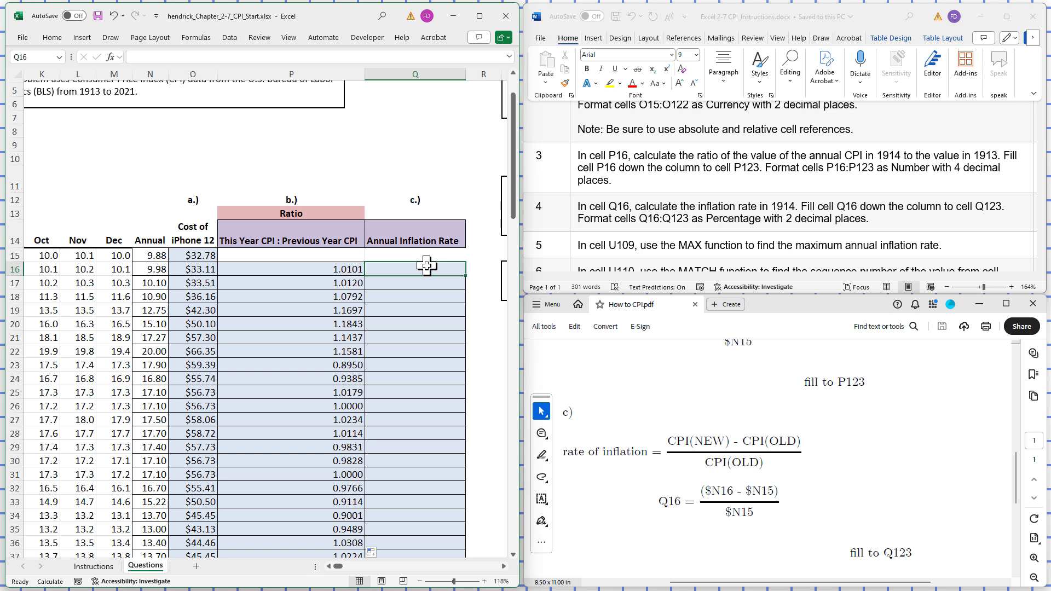
pyautogui.rightClick(427, 266)
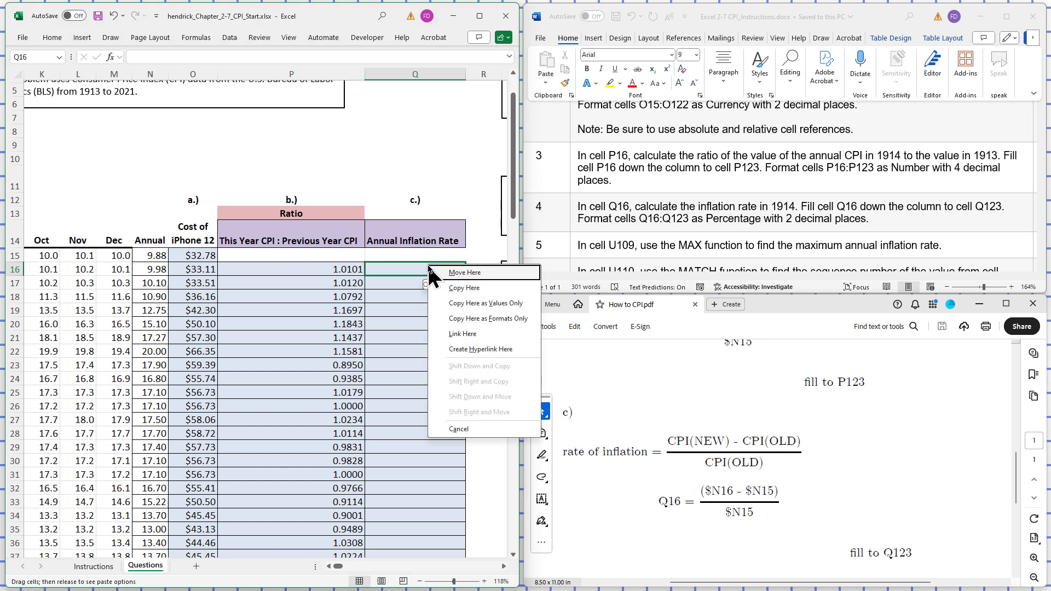
pyautogui.click(405, 270)
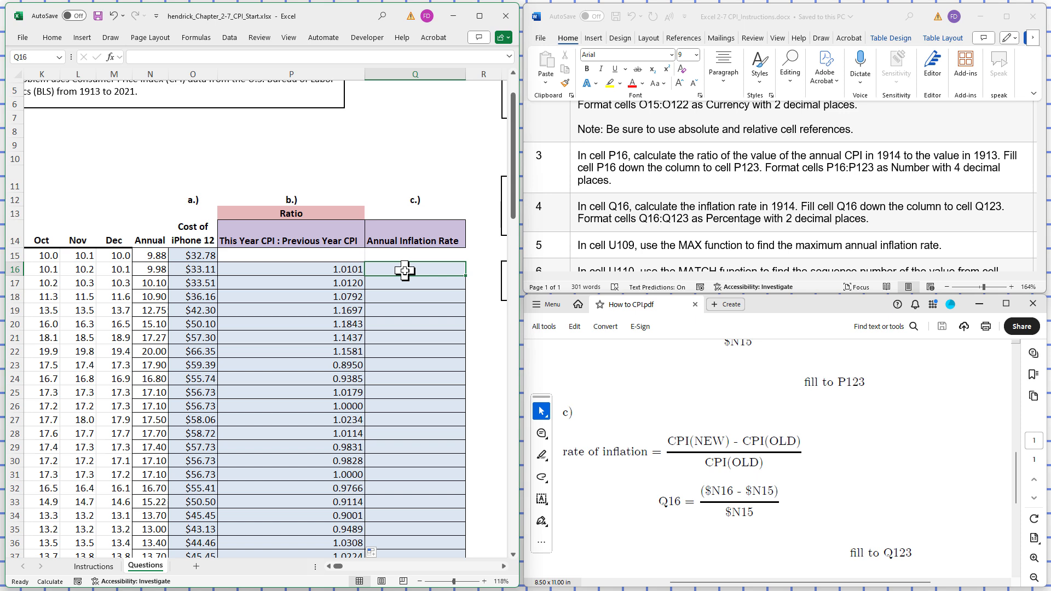
pyautogui.rightClick(405, 271)
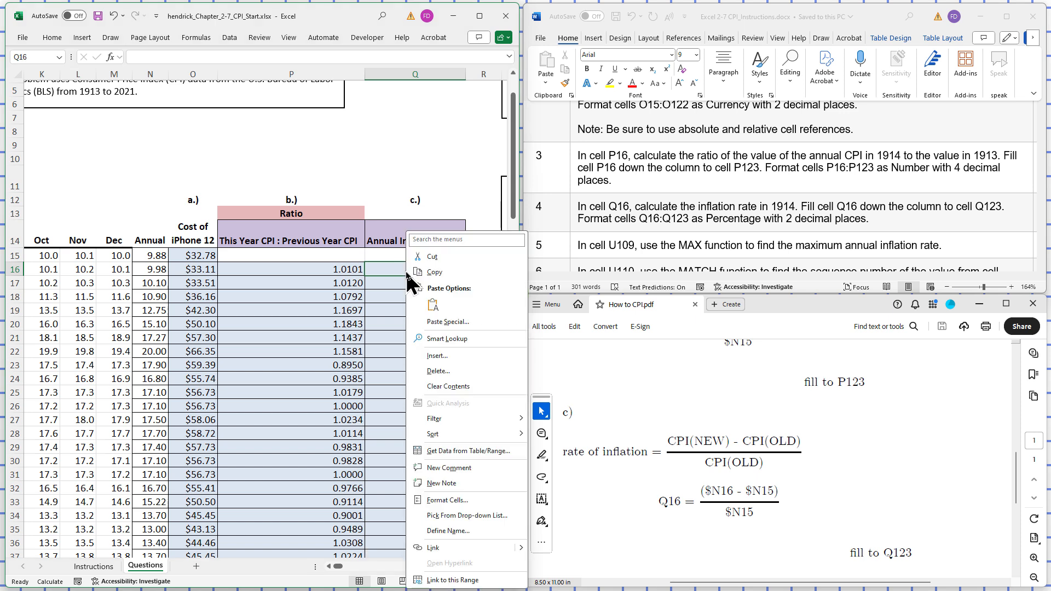
pyautogui.click(448, 501)
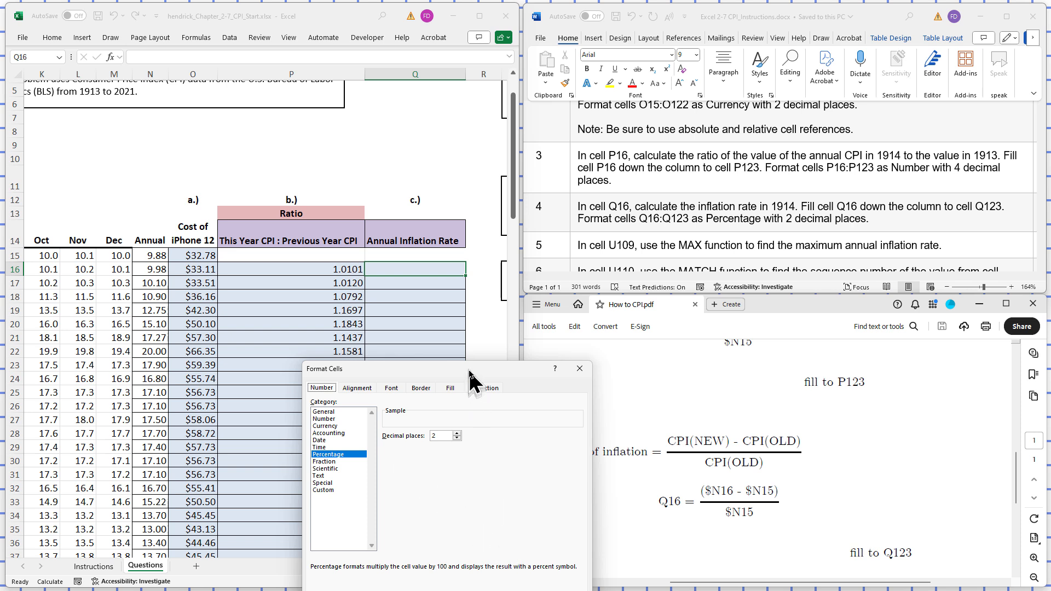
pyautogui.moveTo(469, 367); pyautogui.dragTo(454, 290)
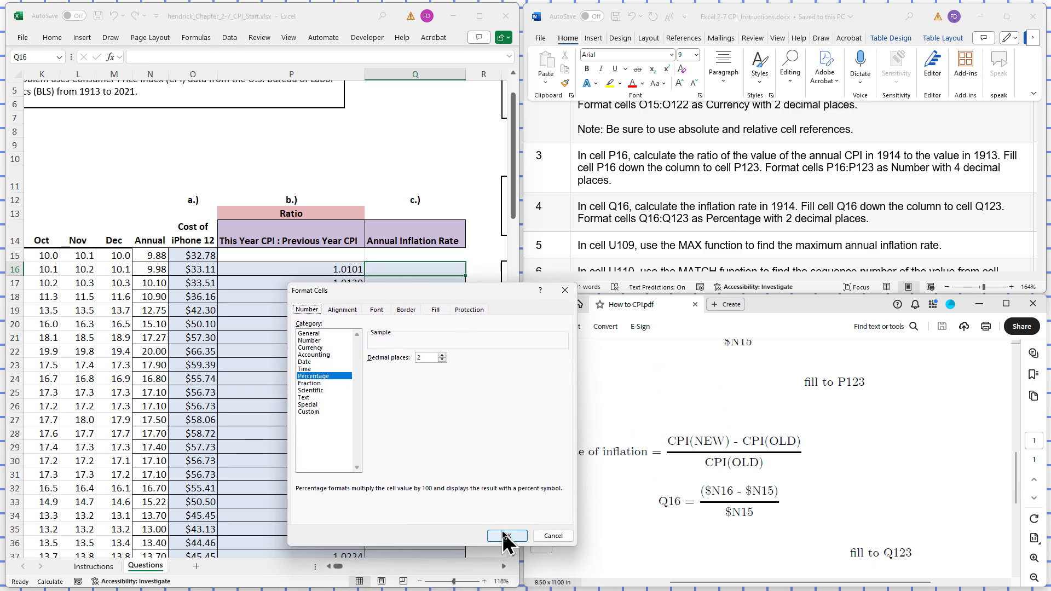
pyautogui.click(505, 536)
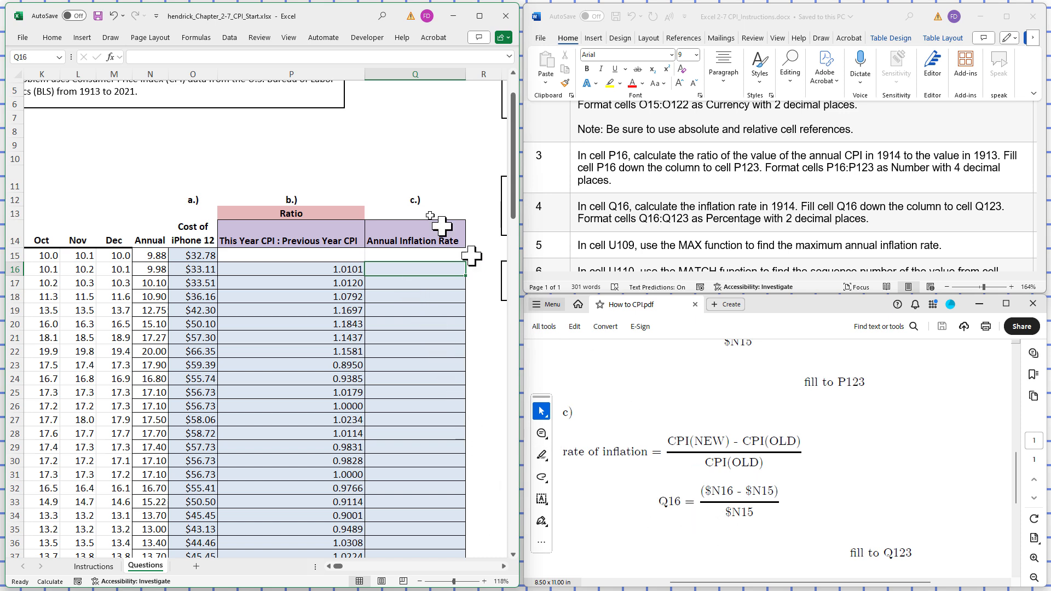
# - Enter the inflation rate formula =($N16-$N15)/$N15 in cell Q16 and fill it down the column to cell Q123
pyautogui.click(215, 57)
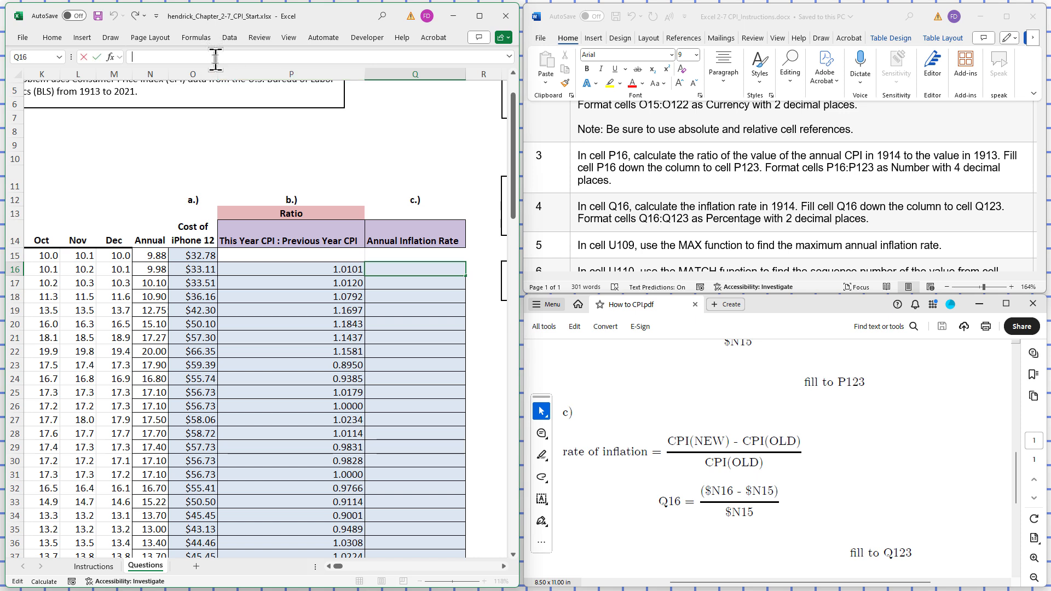
pyautogui.write('=(')
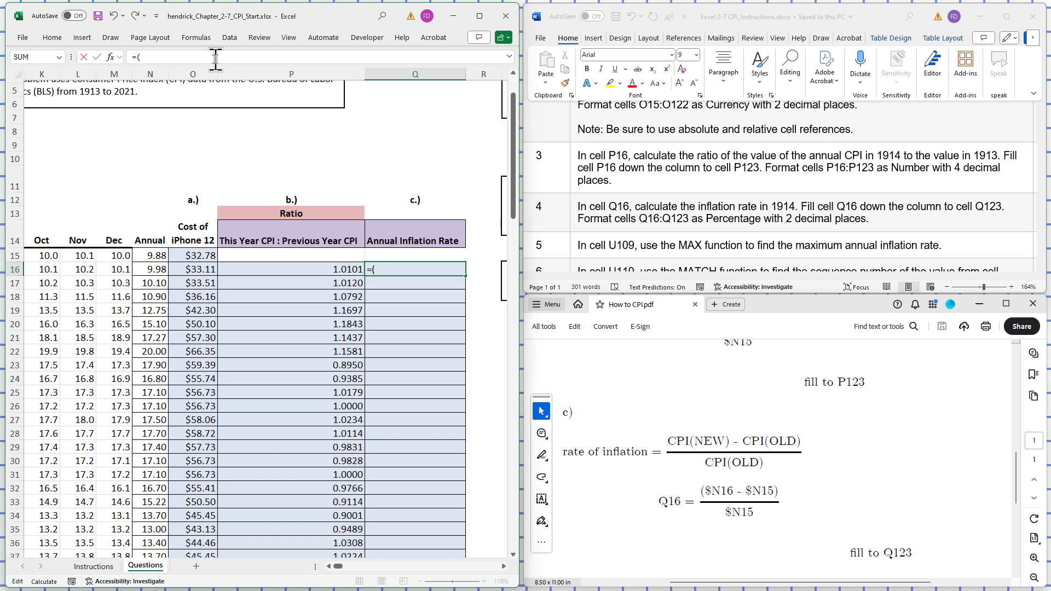
pyautogui.write('$N16')
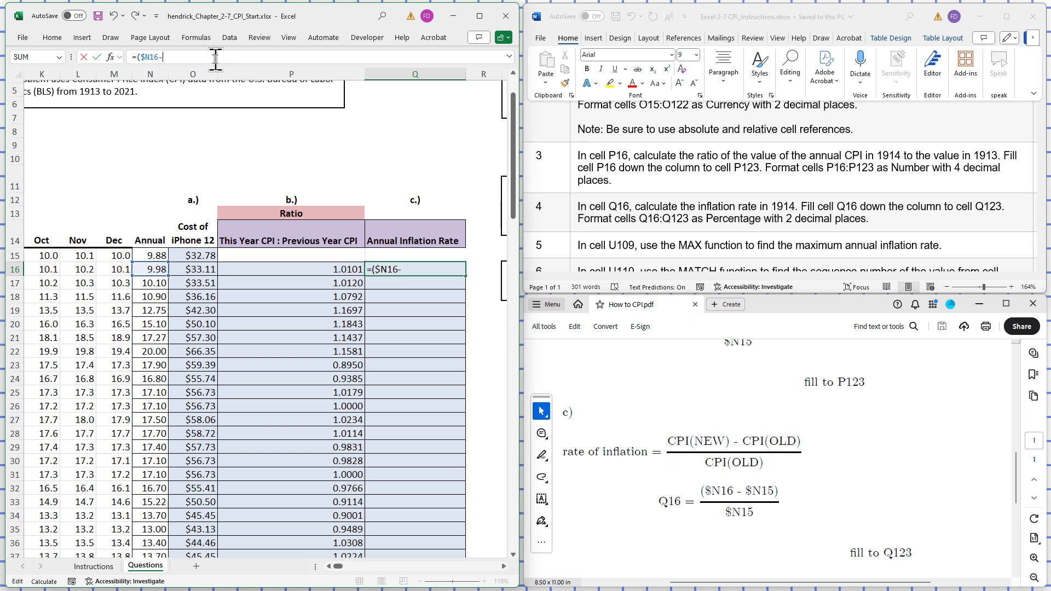
pyautogui.write('-$N15')
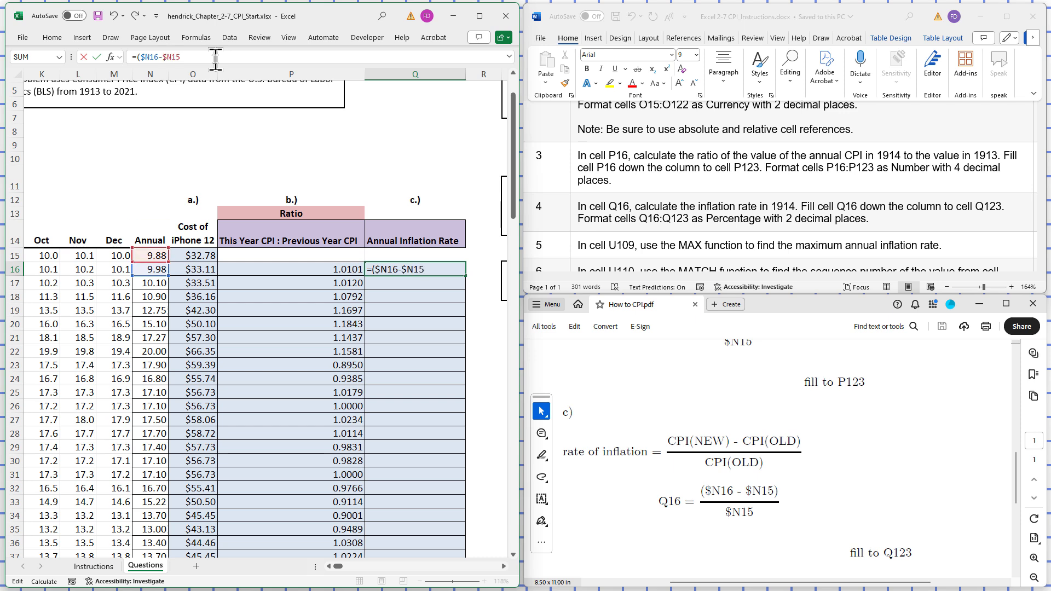
pyautogui.write(')/$N15')
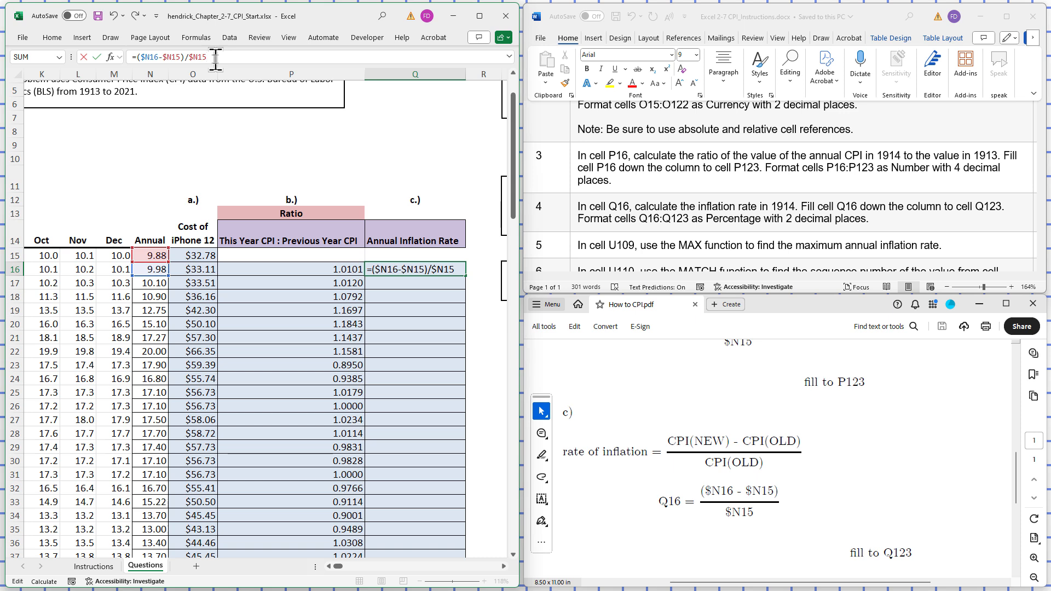
pyautogui.press('Return')
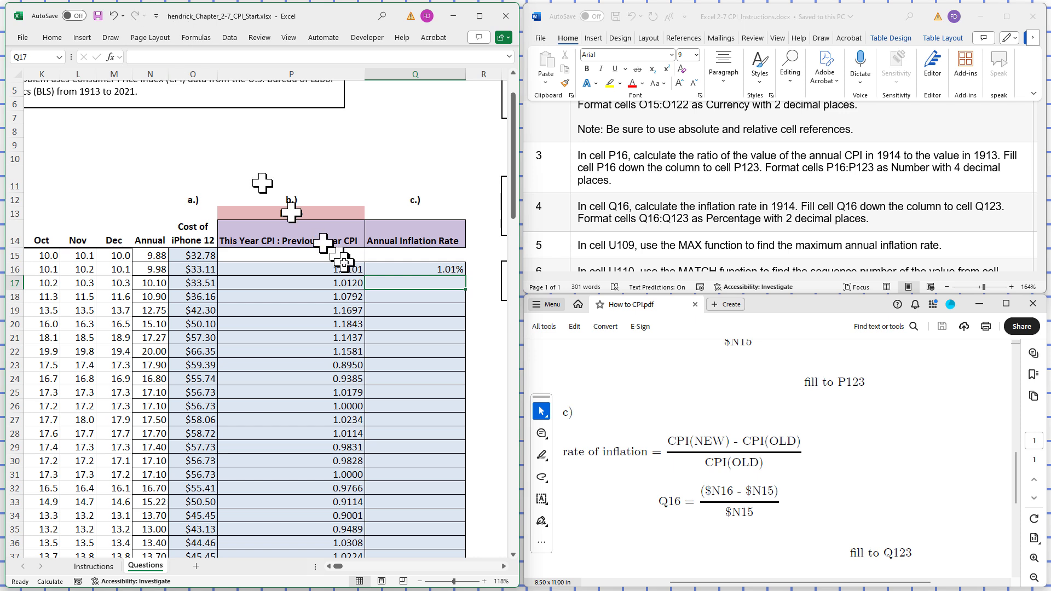
pyautogui.click(440, 268)
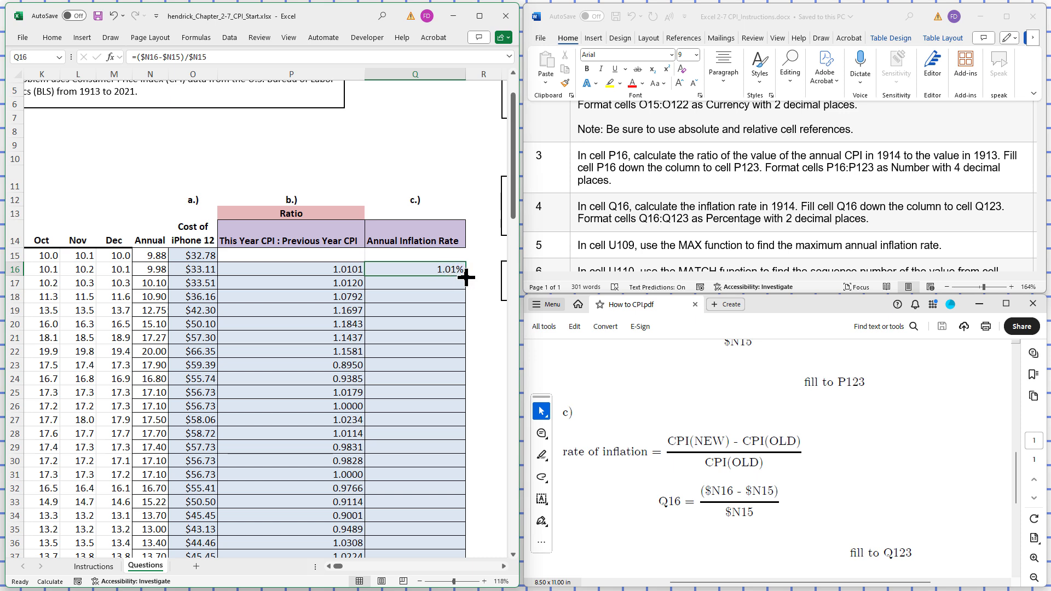
pyautogui.moveTo(466, 278); pyautogui.dragTo(389, 336)
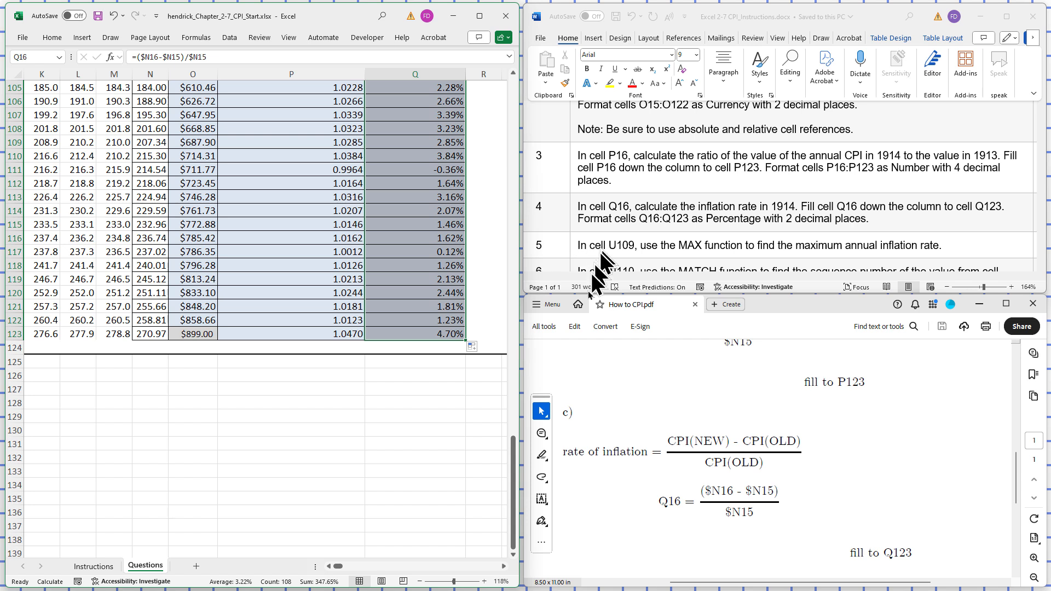
# - Check part d of the PDF guide and enter the maximum inflation rate formula =MAX(Q16:Q123) in cell U109
pyautogui.click(504, 567)
pyautogui.click(503, 567)
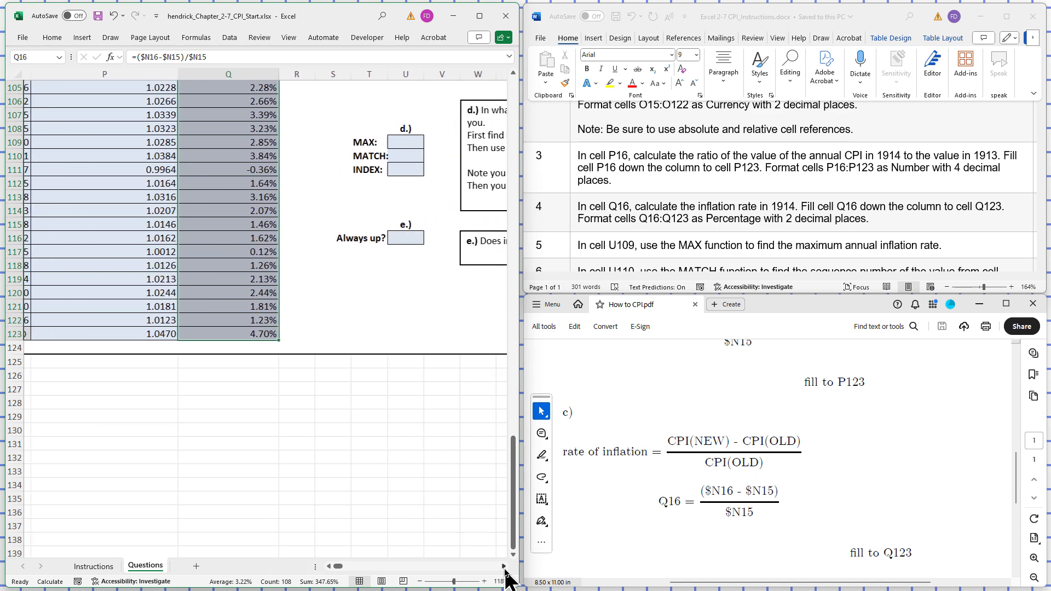
pyautogui.click(503, 567)
pyautogui.click(504, 567)
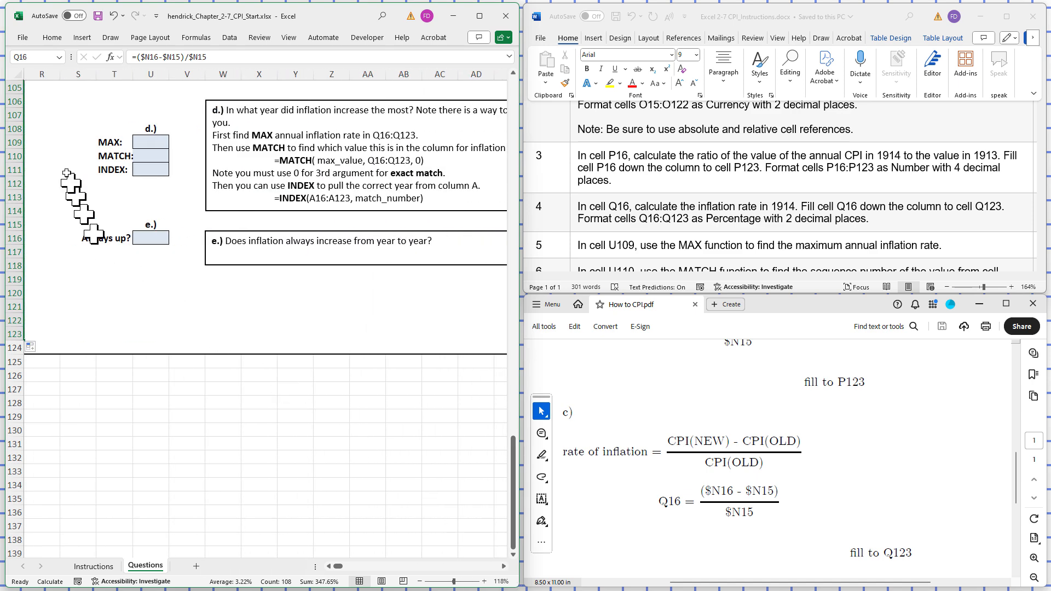
pyautogui.click(149, 140)
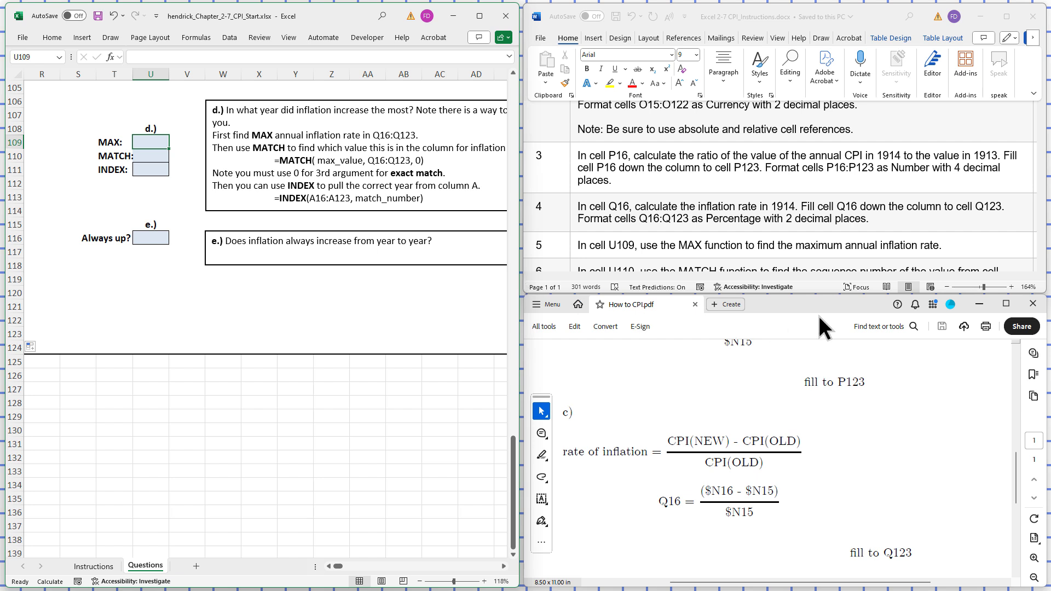
pyautogui.click(1019, 471)
pyautogui.moveTo(1020, 472); pyautogui.dragTo(1018, 520)
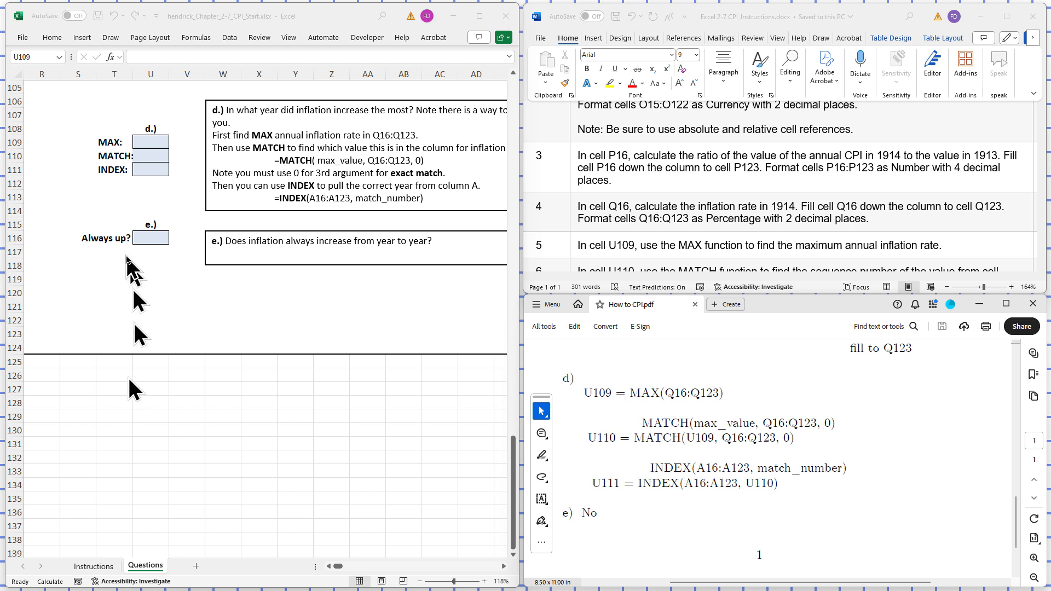
pyautogui.click(146, 141)
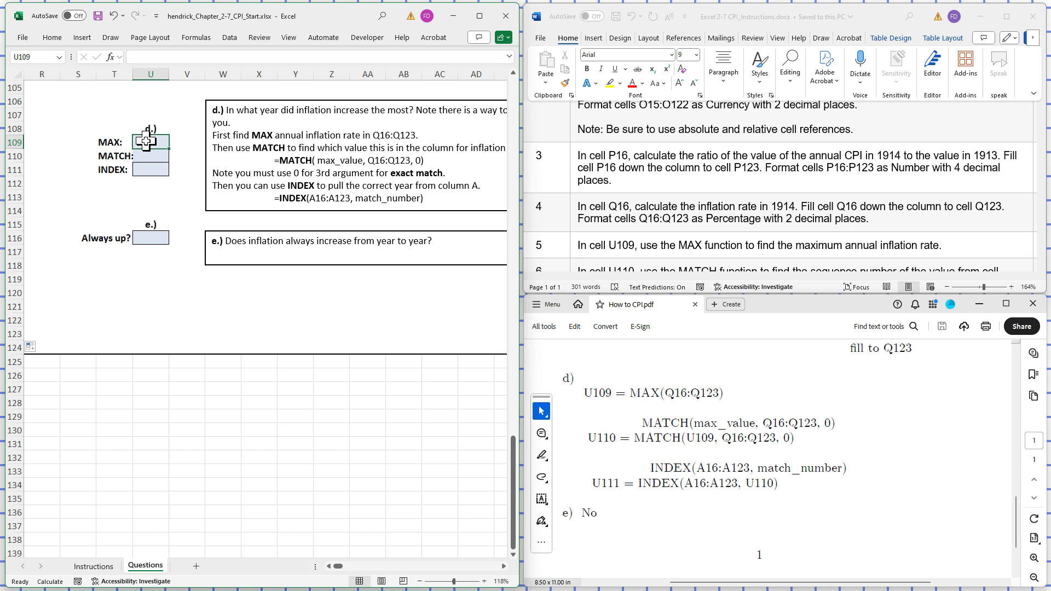
pyautogui.click(145, 56)
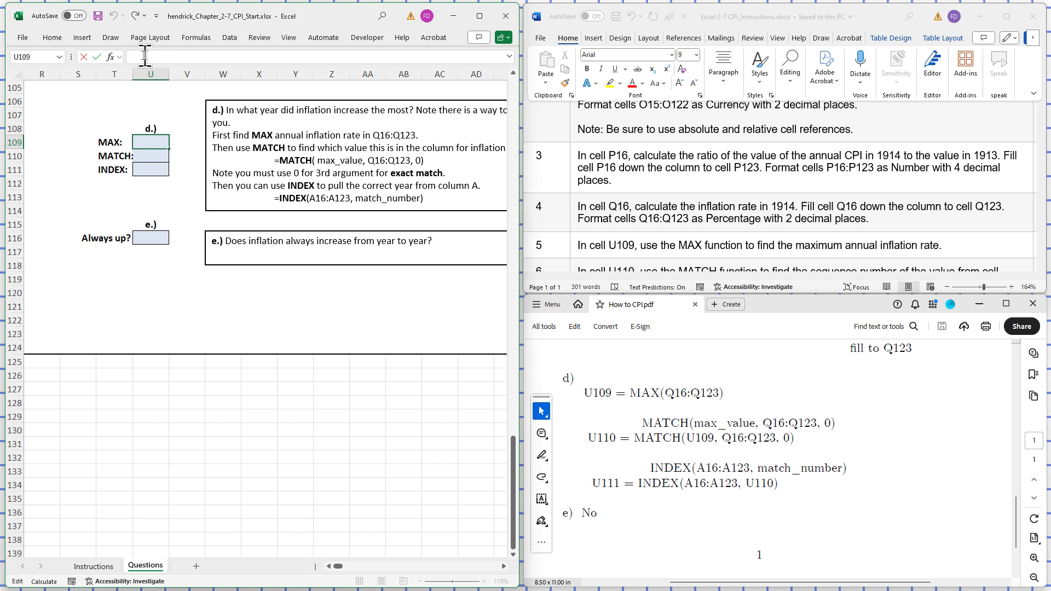
pyautogui.write('=M')
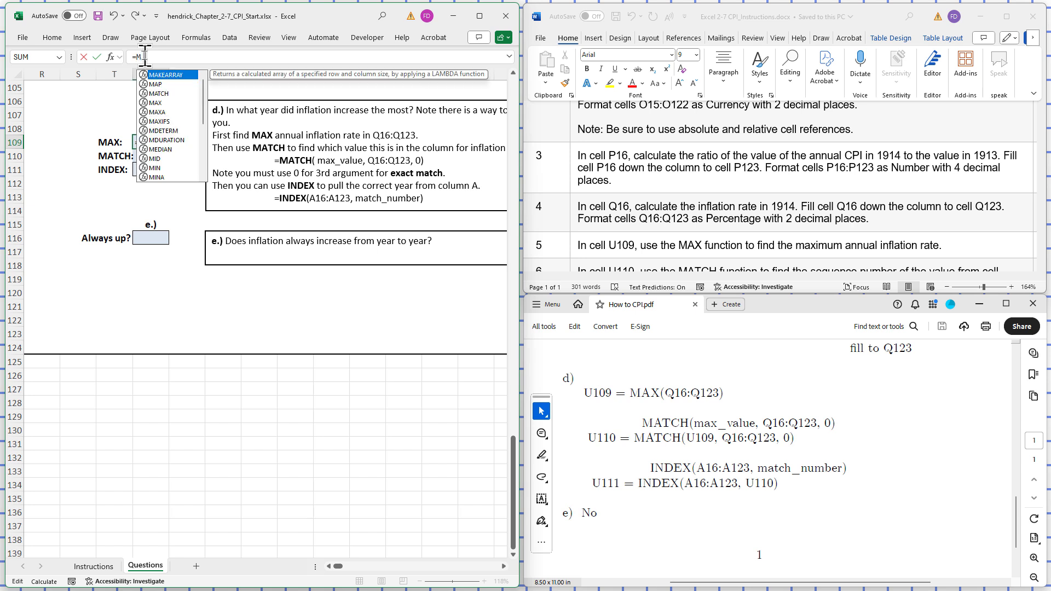
pyautogui.write('A')
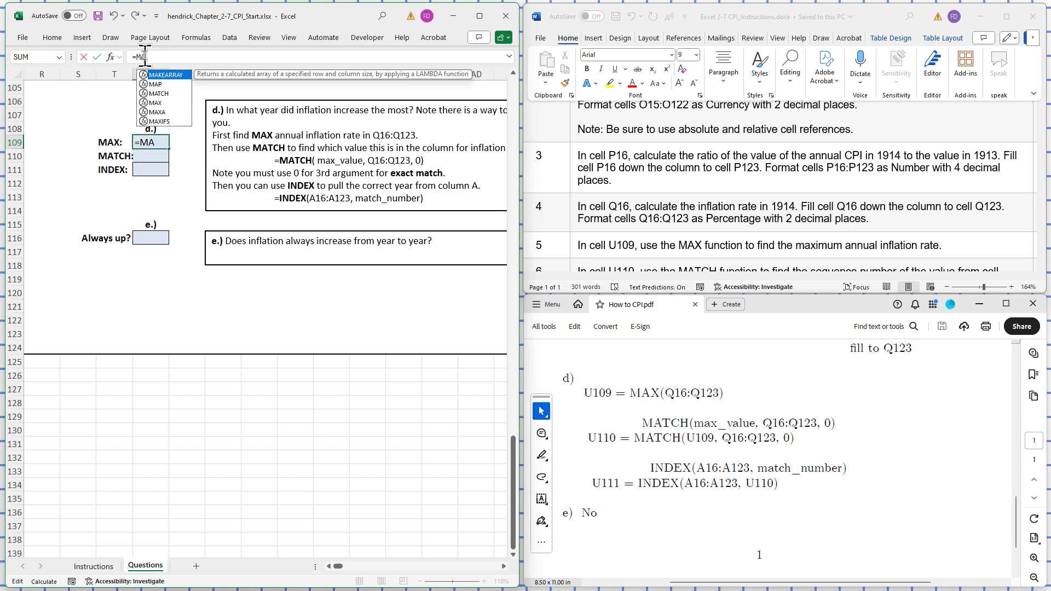
pyautogui.write('X')
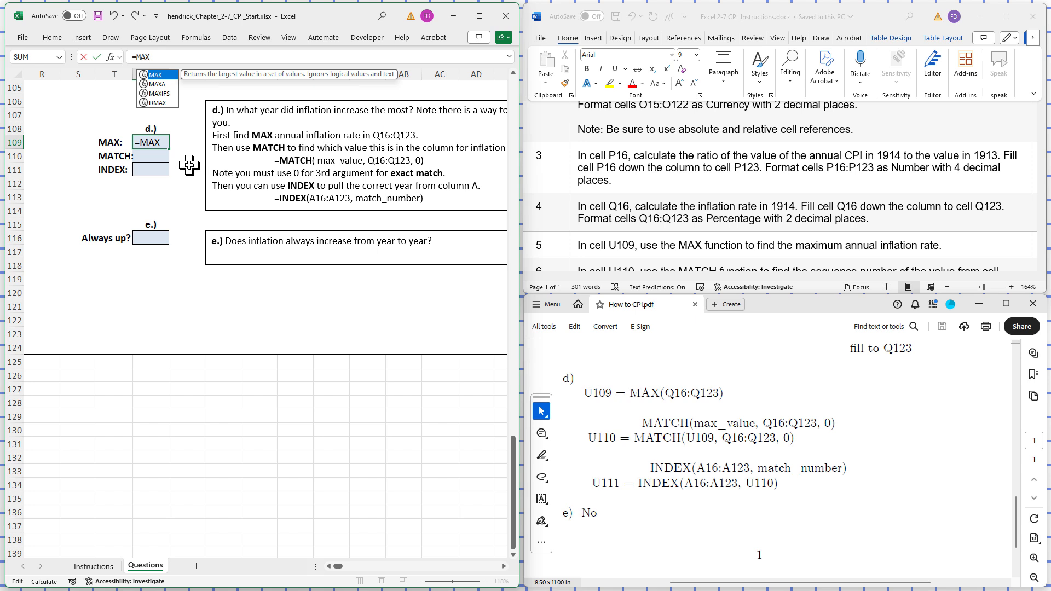
pyautogui.doubleClick(156, 76)
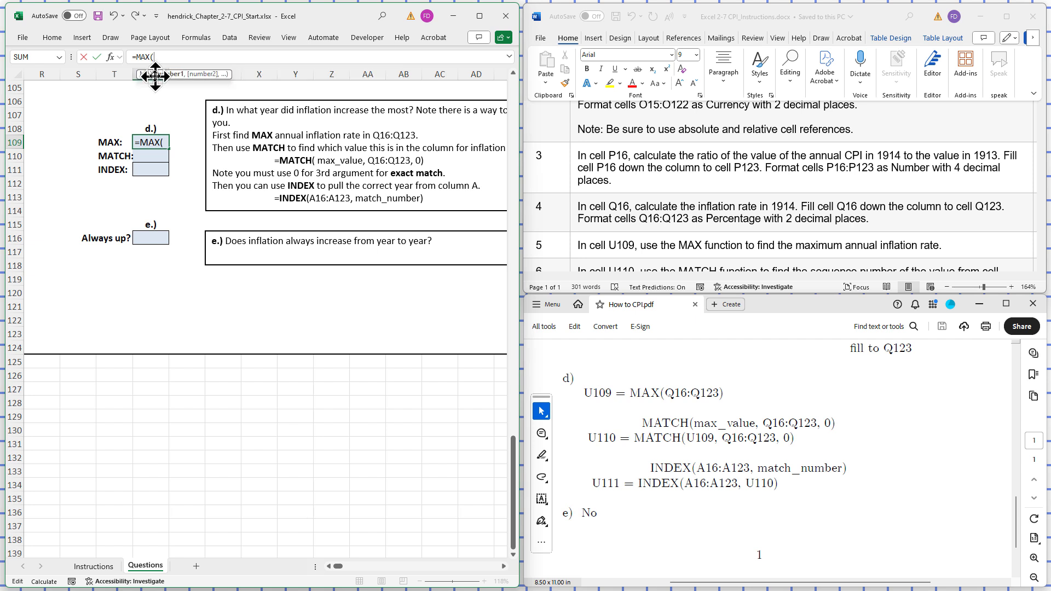
pyautogui.write('Q')
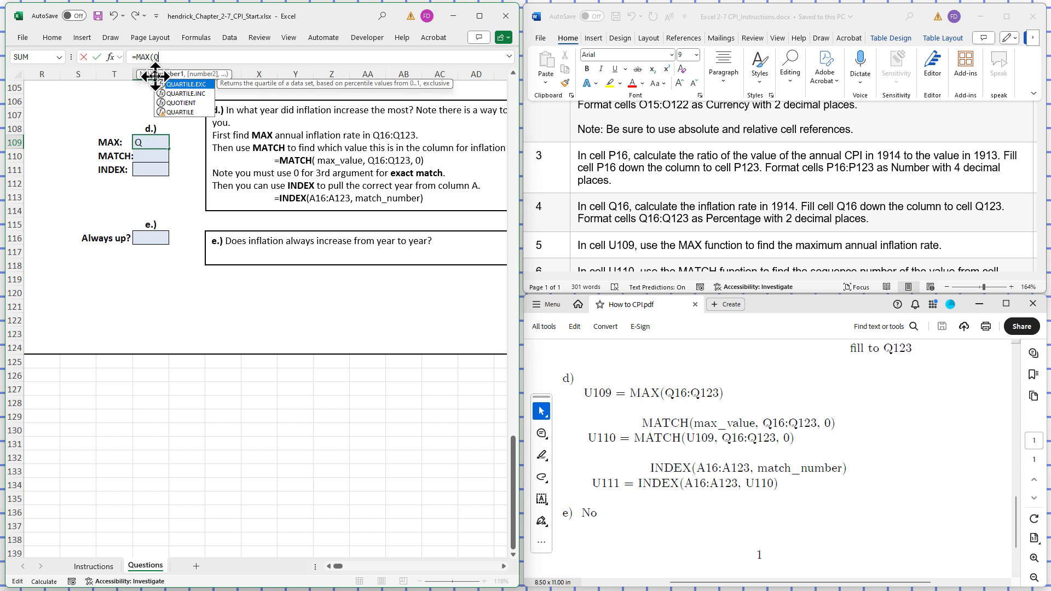
pyautogui.write('16')
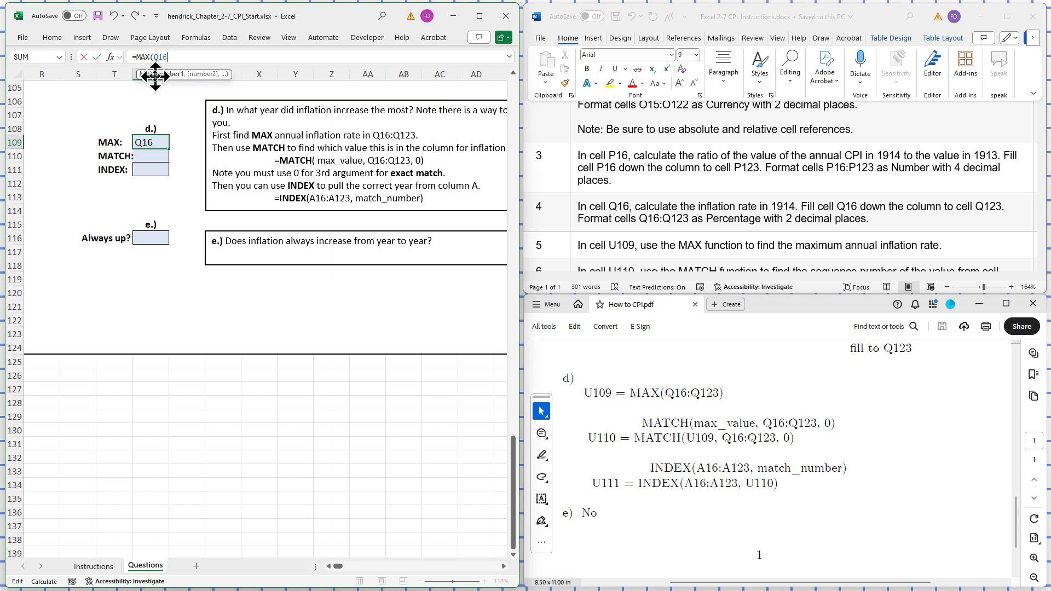
pyautogui.write(':Q123')
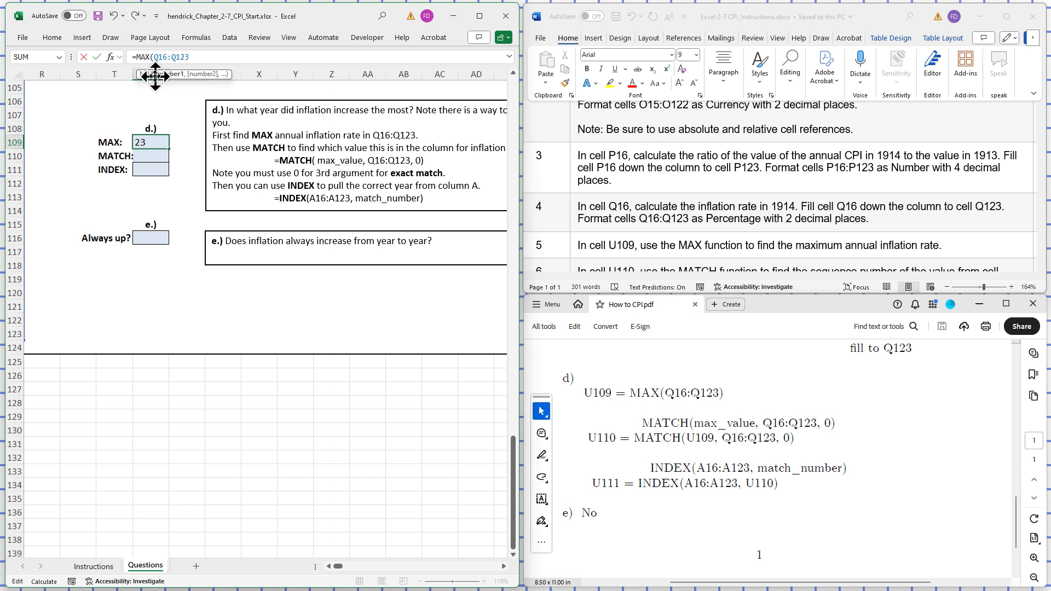
pyautogui.write(')')
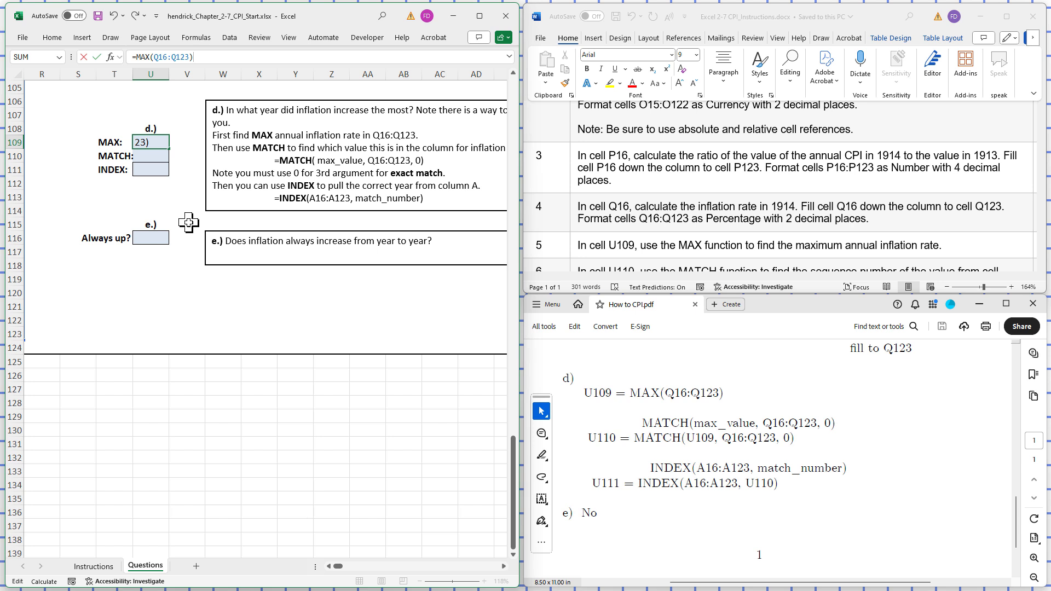
pyautogui.press('Return')
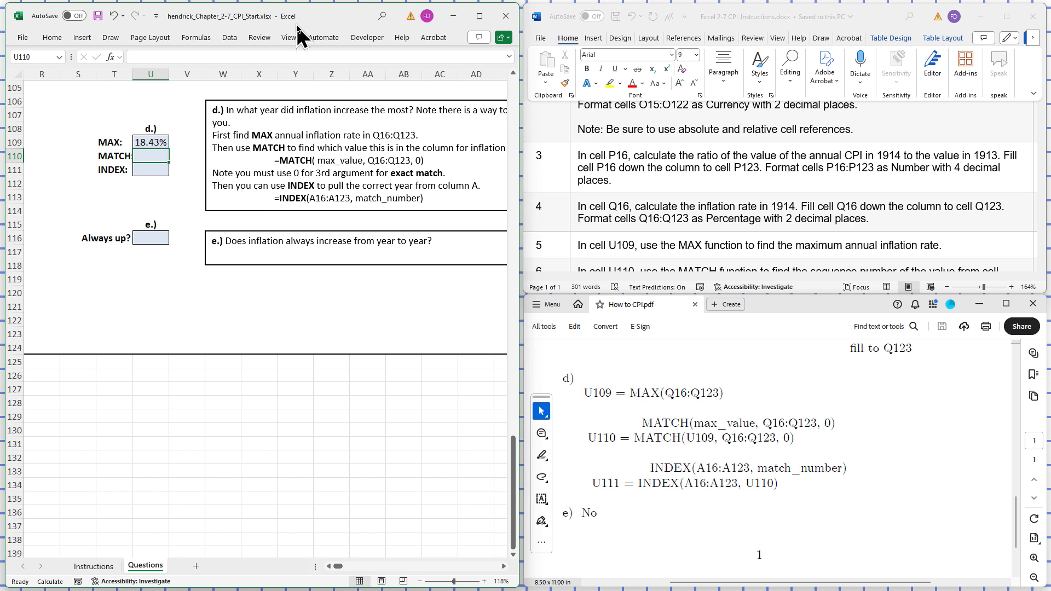
# - Consult step 6 of the instructions document and begin a MATCH function in cell U110
pyautogui.click(1018, 195)
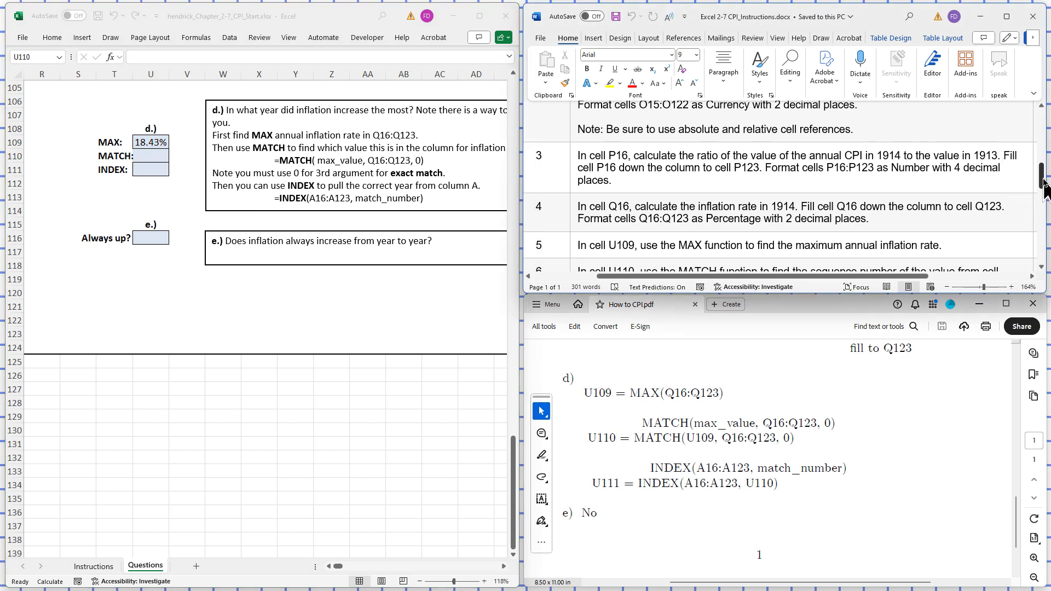
pyautogui.moveTo(1041, 186); pyautogui.dragTo(1042, 197)
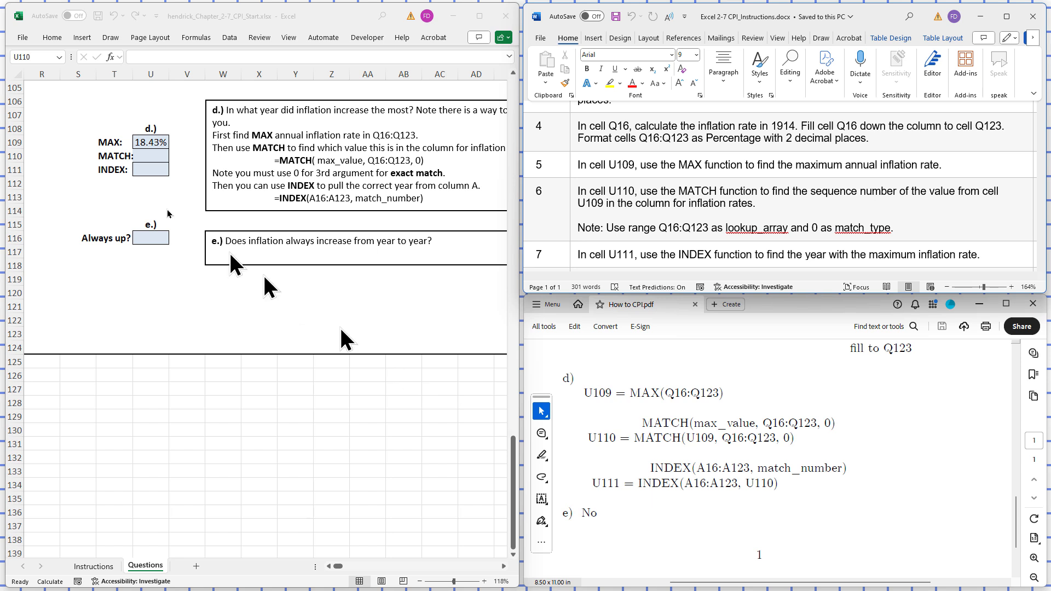
pyautogui.click(147, 158)
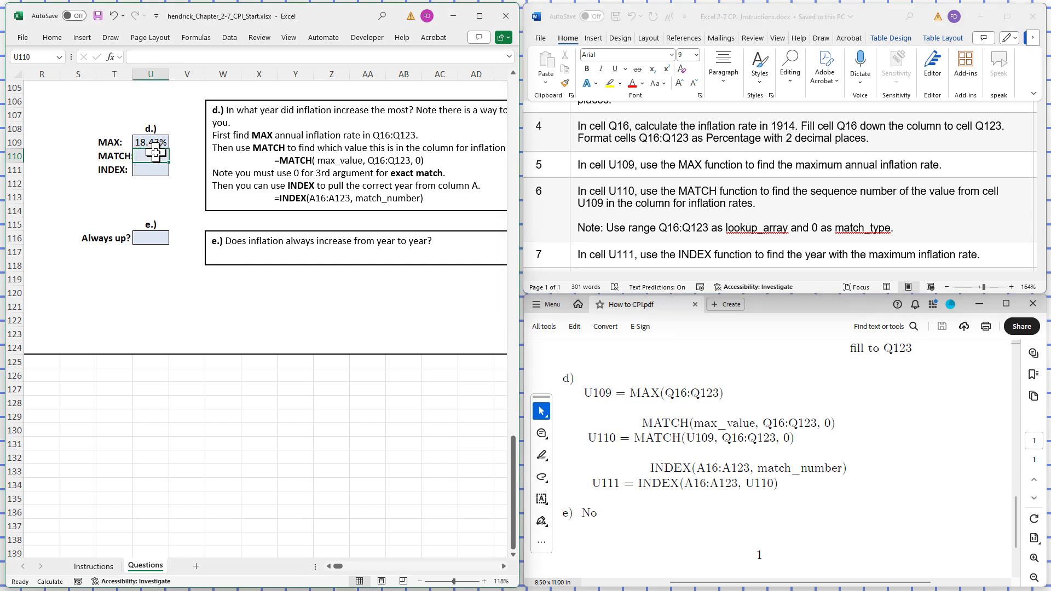
pyautogui.click(157, 56)
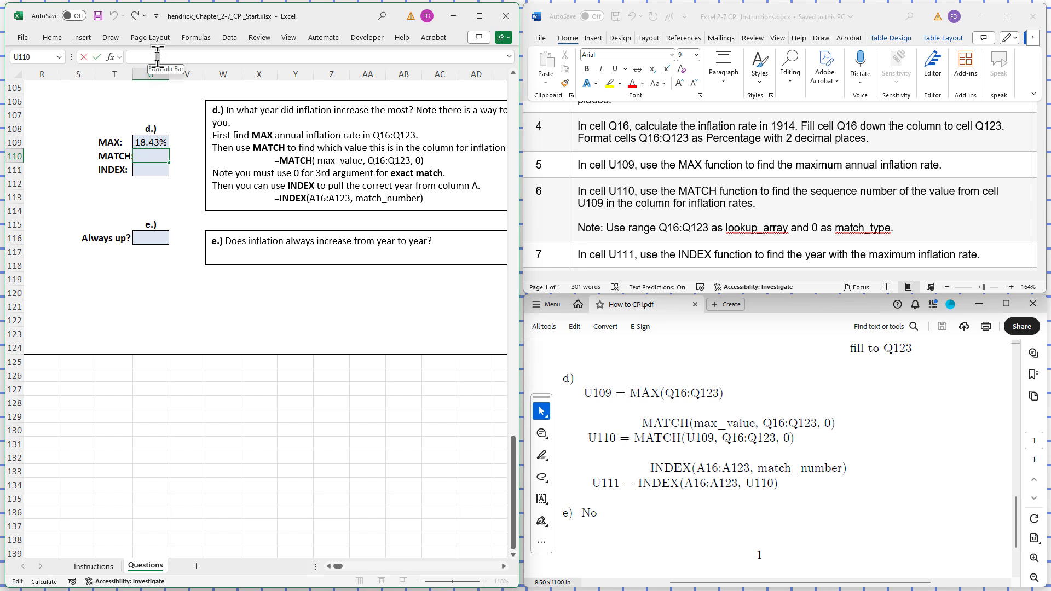
pyautogui.write('=')
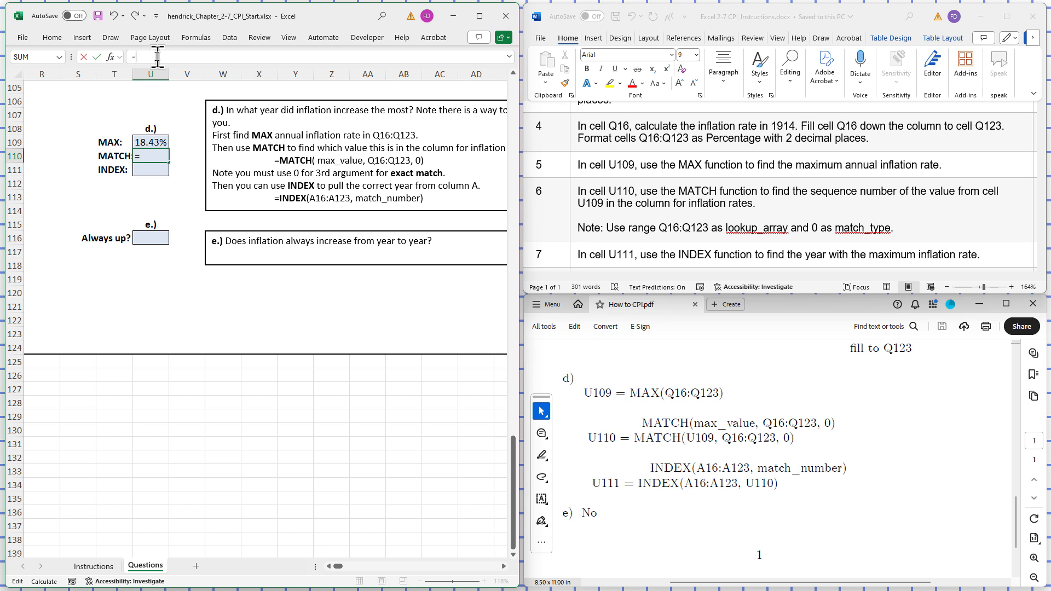
pyautogui.write('MQA')
pyautogui.press('BackSpace')
pyautogui.press('BackSpace')
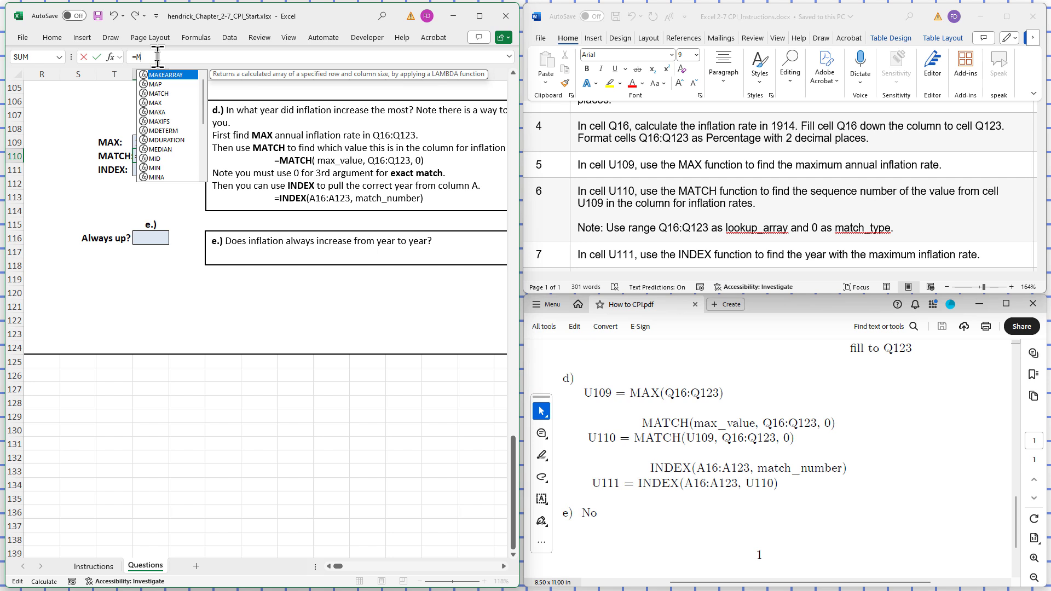
pyautogui.write('a')
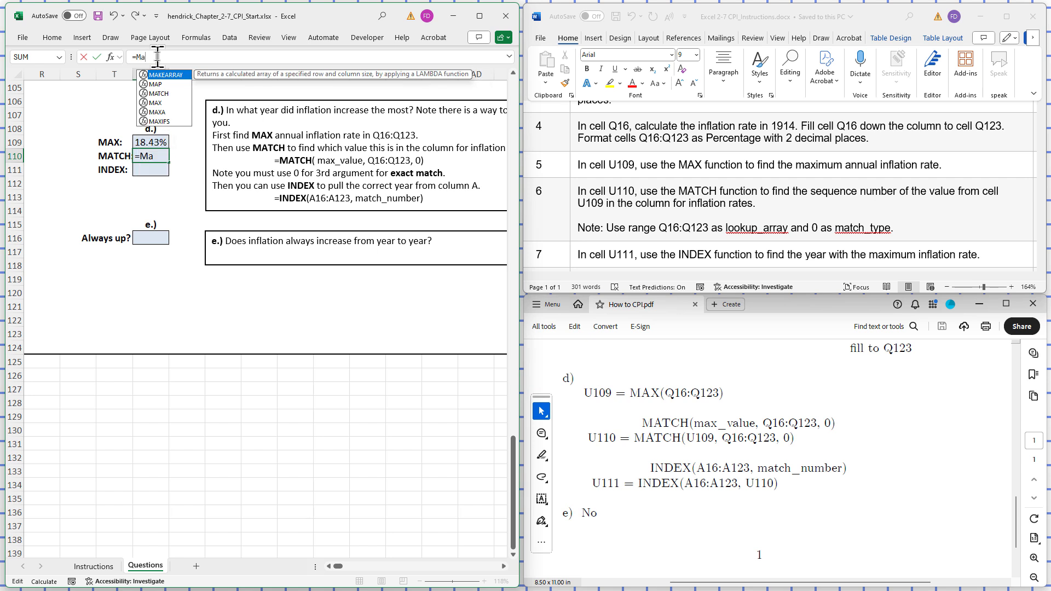
pyautogui.doubleClick(158, 93)
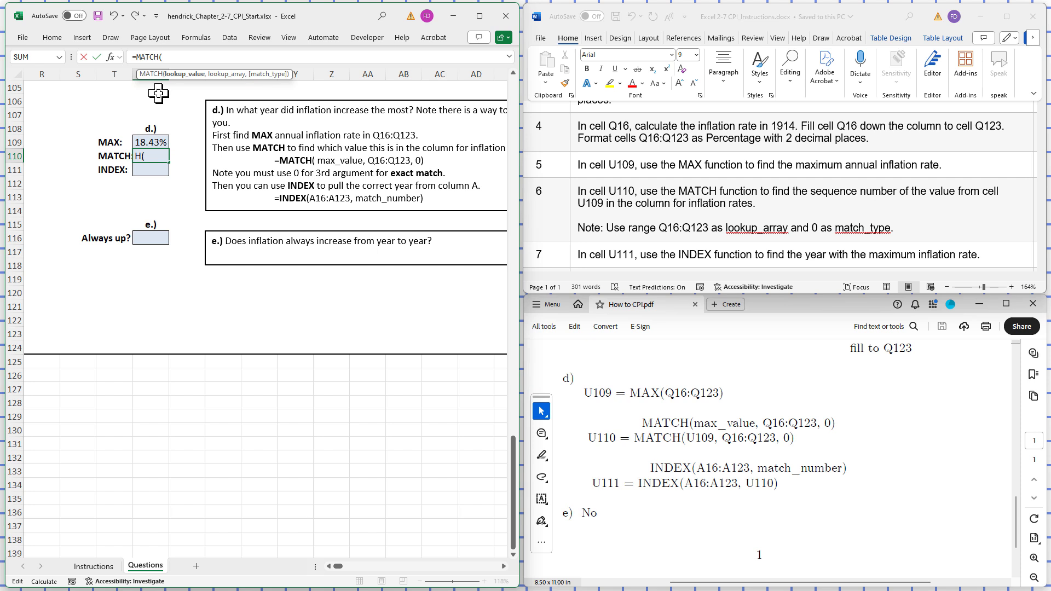
pyautogui.write('u109')
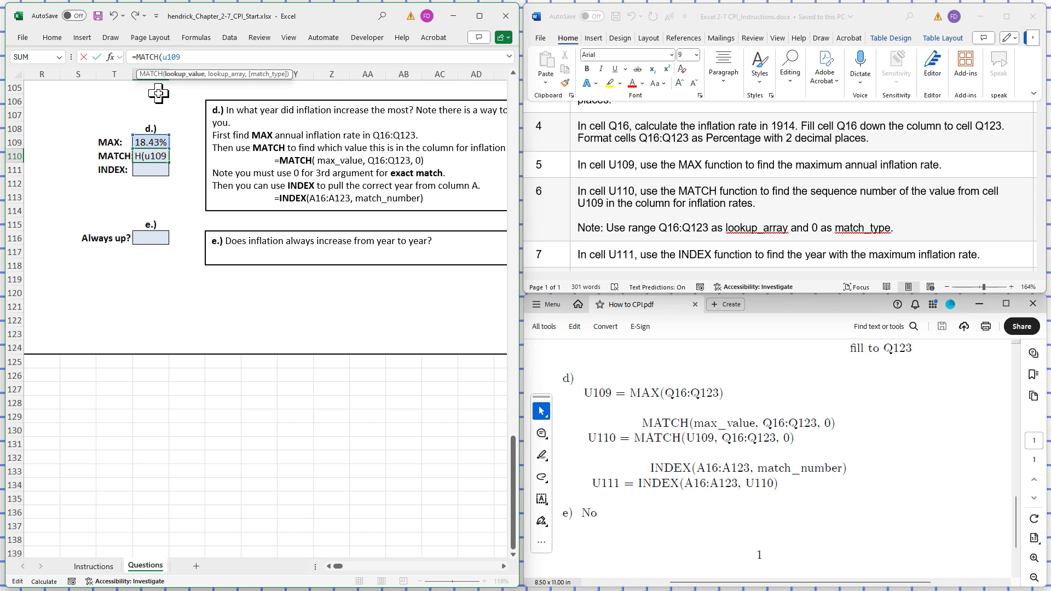
pyautogui.press('BackSpace')
pyautogui.press('BackSpace')
pyautogui.press('BackSpace')
pyautogui.press('BackSpace')
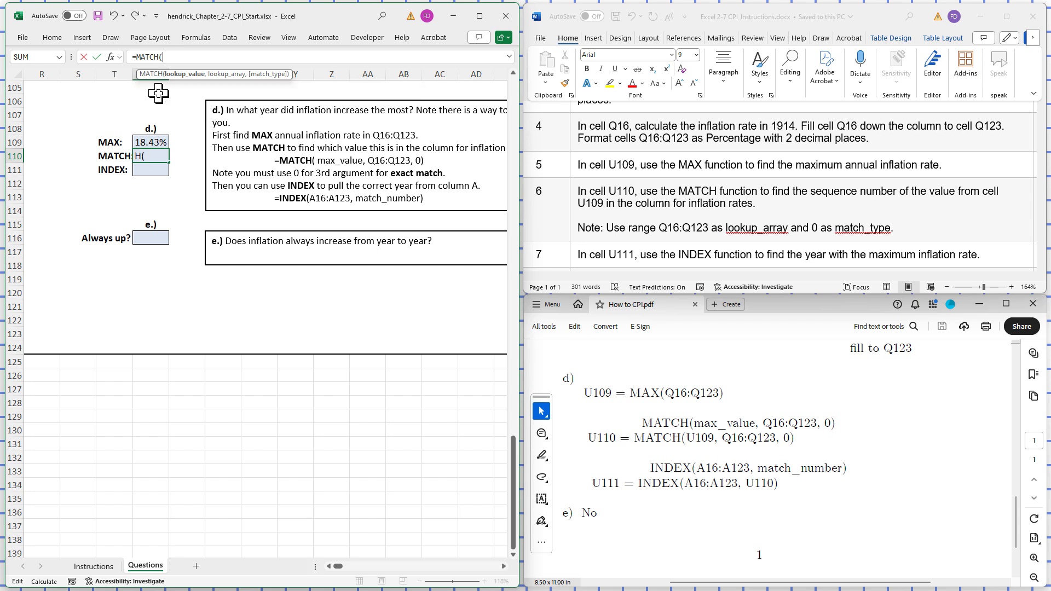
pyautogui.write('u109')
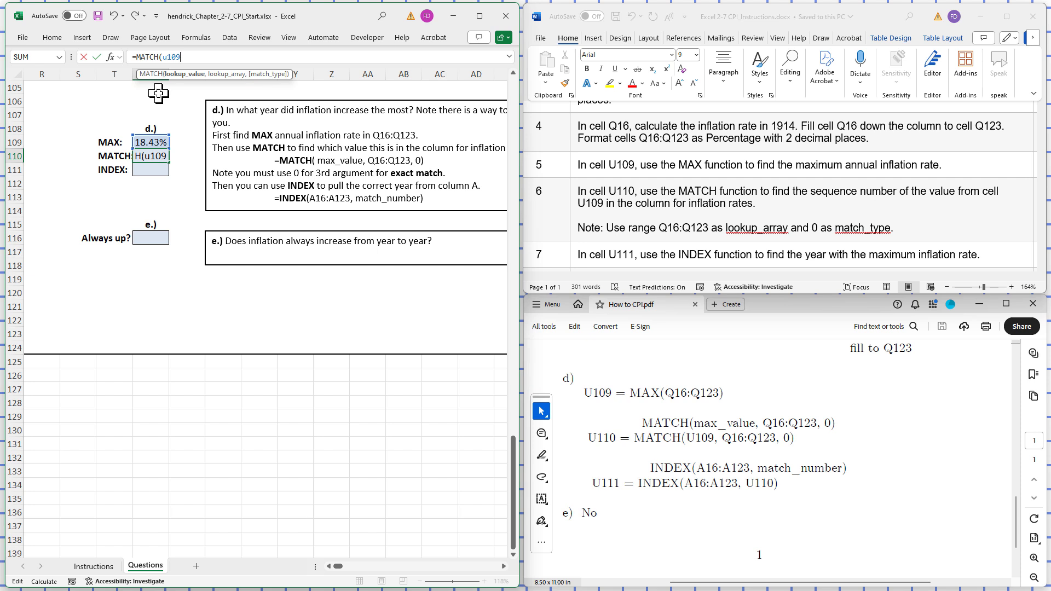
pyautogui.press('BackSpace')
pyautogui.press('BackSpace')
pyautogui.press('BackSpace')
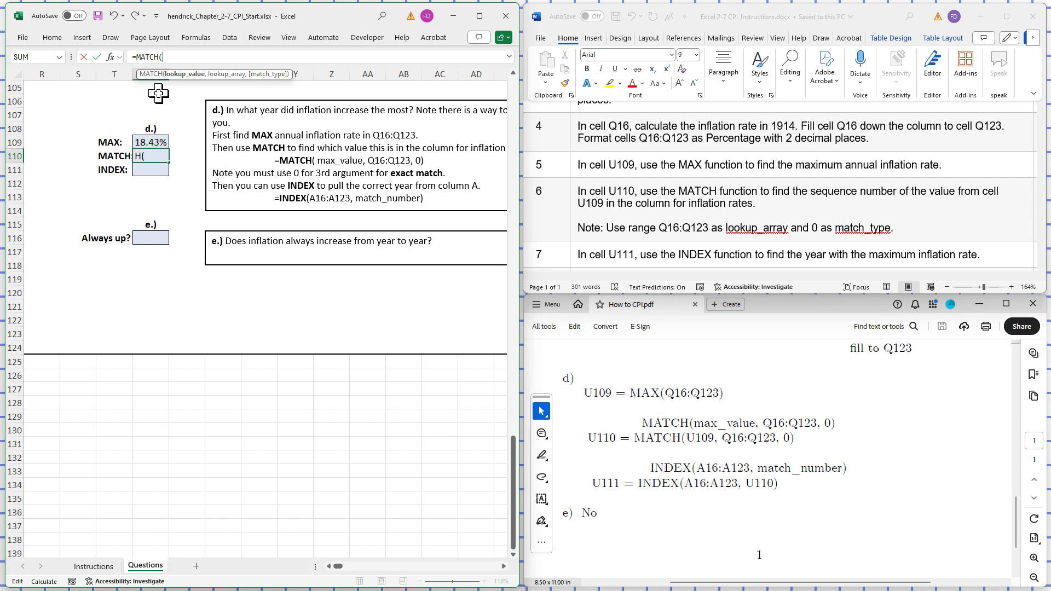
# - Complete the exact-match lookup formula in cell U110 as =MATCH(U109,Q16:Q123,0)
pyautogui.write('U109')
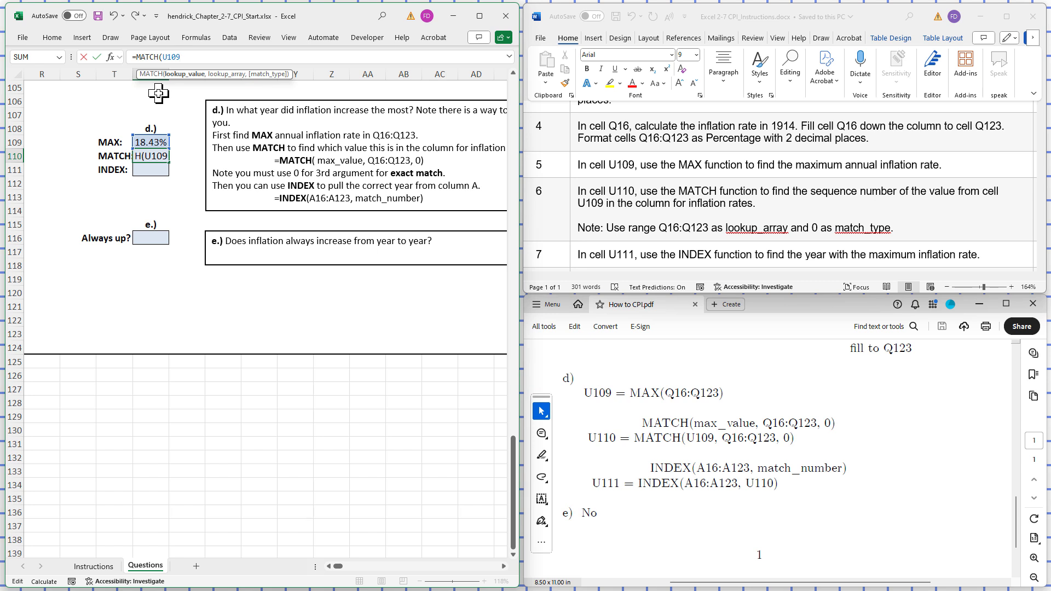
pyautogui.write(',Q16')
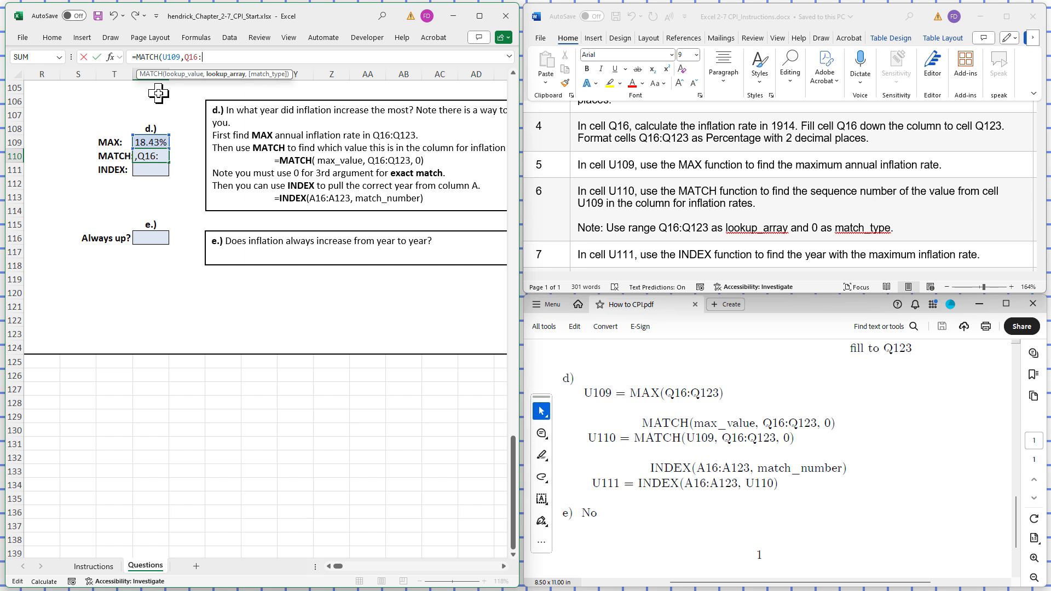
pyautogui.write(':Q123')
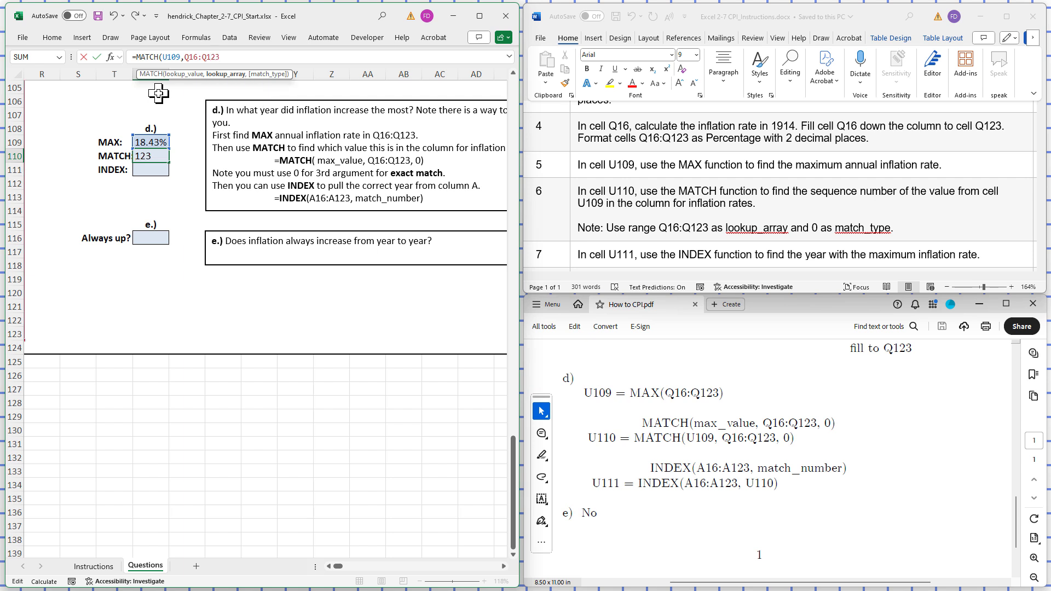
pyautogui.write(',')
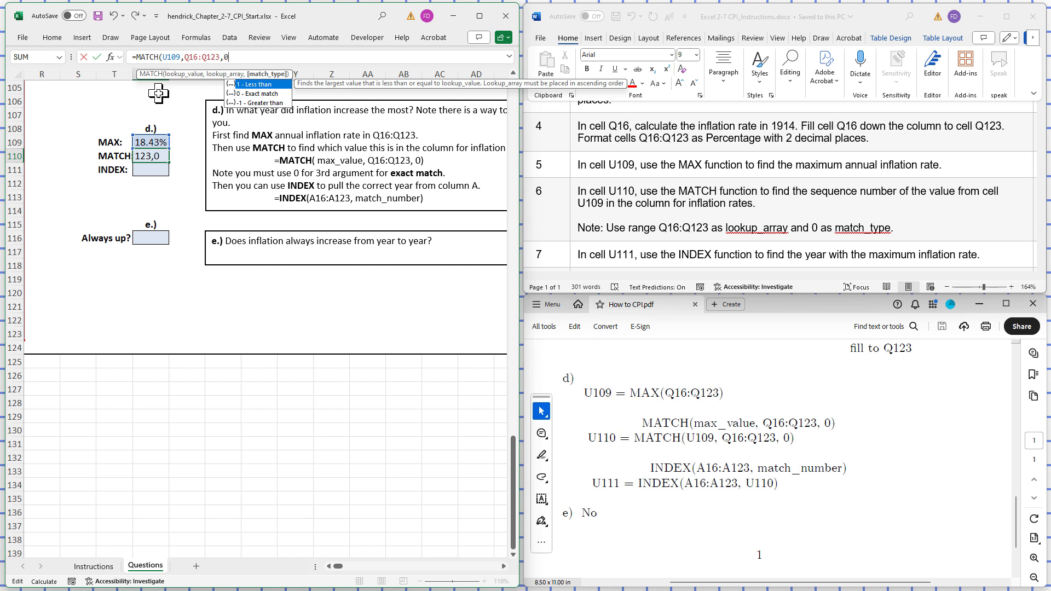
pyautogui.write('0)')
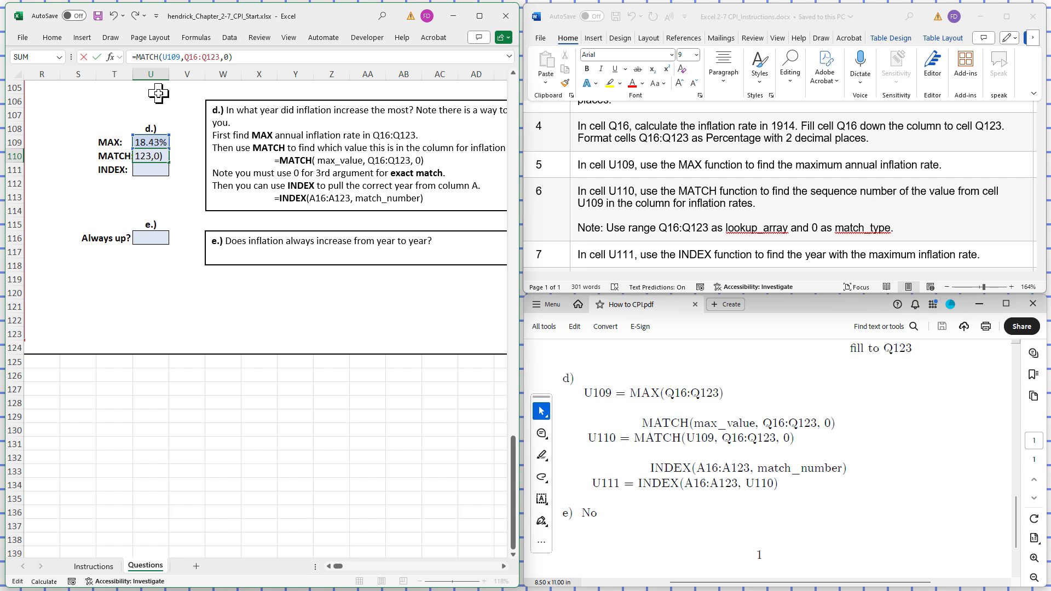
pyautogui.press('Return')
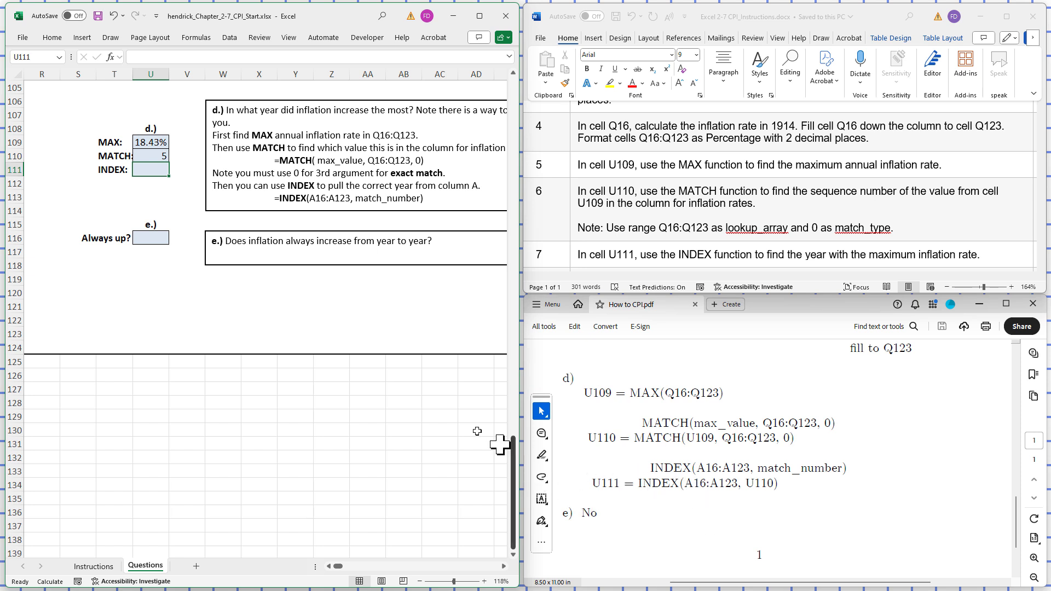
# - Enter the formula =INDEX(A16:A123,U110) in cell U111 to find the year with the maximum inflation rate
pyautogui.click(142, 237)
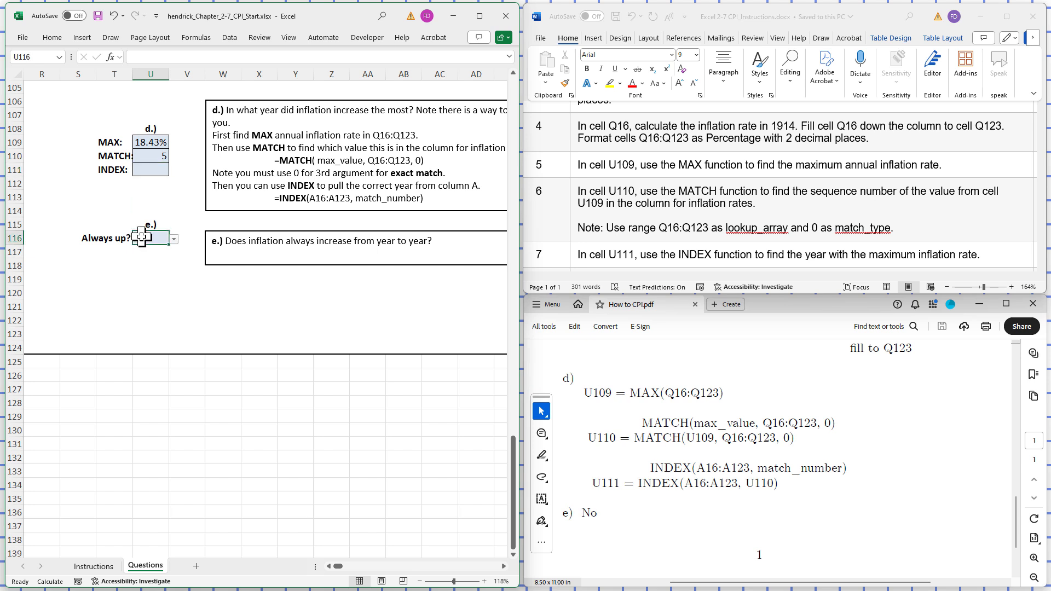
pyautogui.click(149, 164)
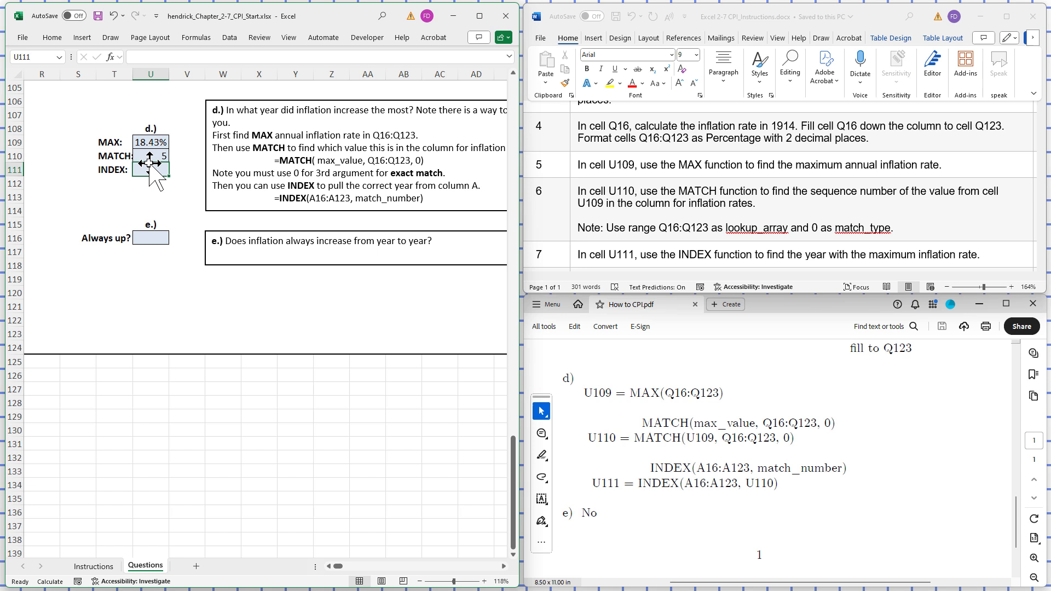
pyautogui.click(149, 56)
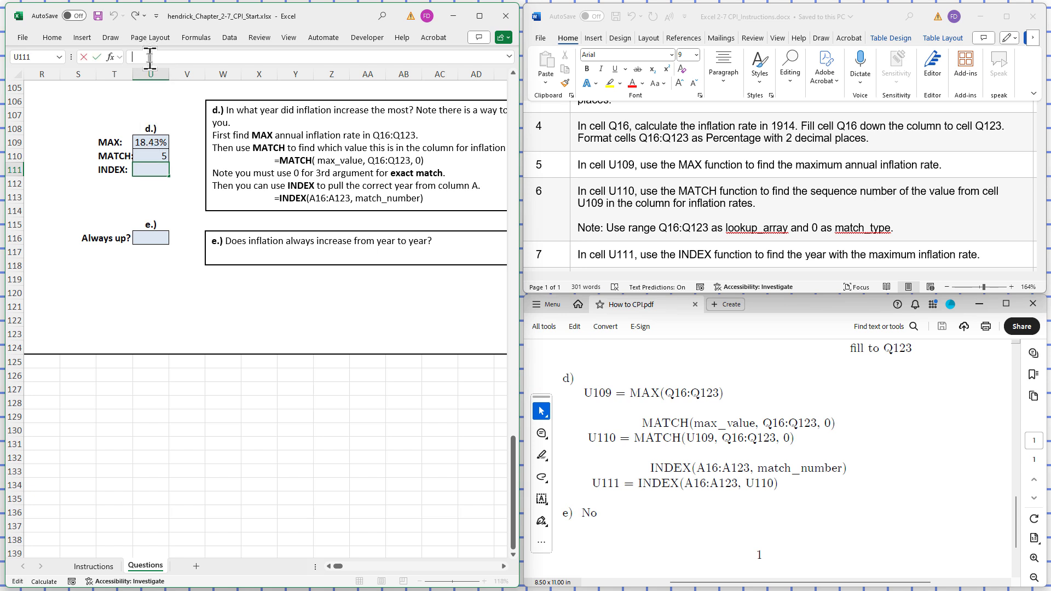
pyautogui.write('=IN')
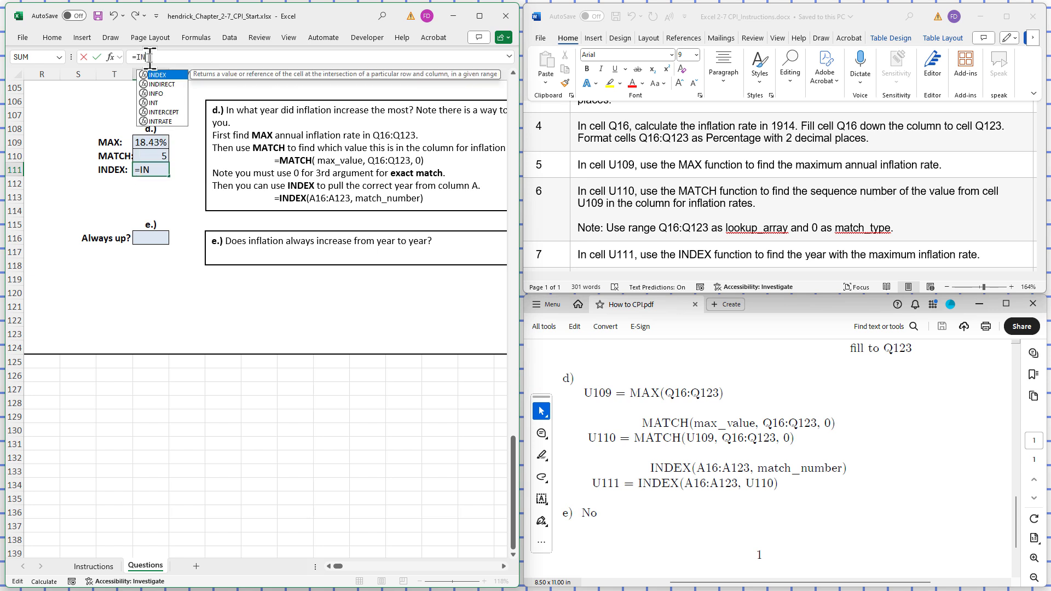
pyautogui.write('D')
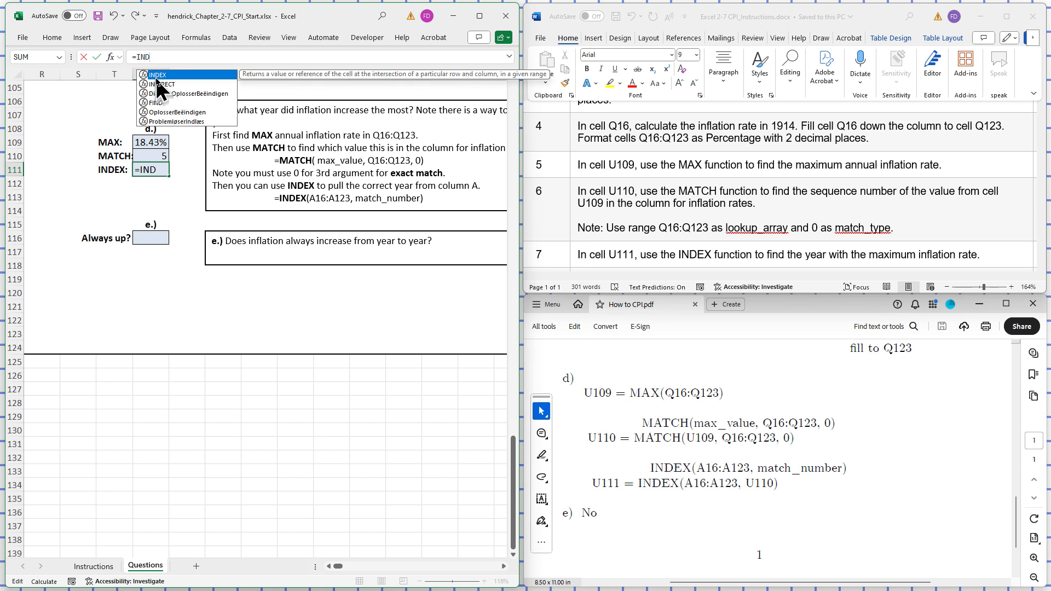
pyautogui.doubleClick(155, 76)
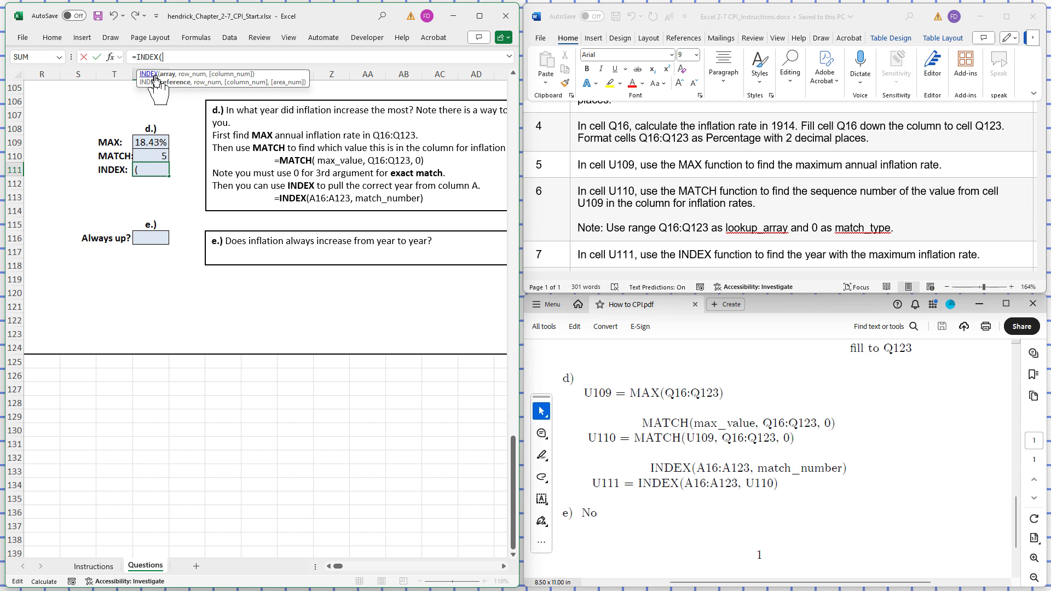
pyautogui.write('A1')
pyautogui.write('6:A123')
pyautogui.write(',')
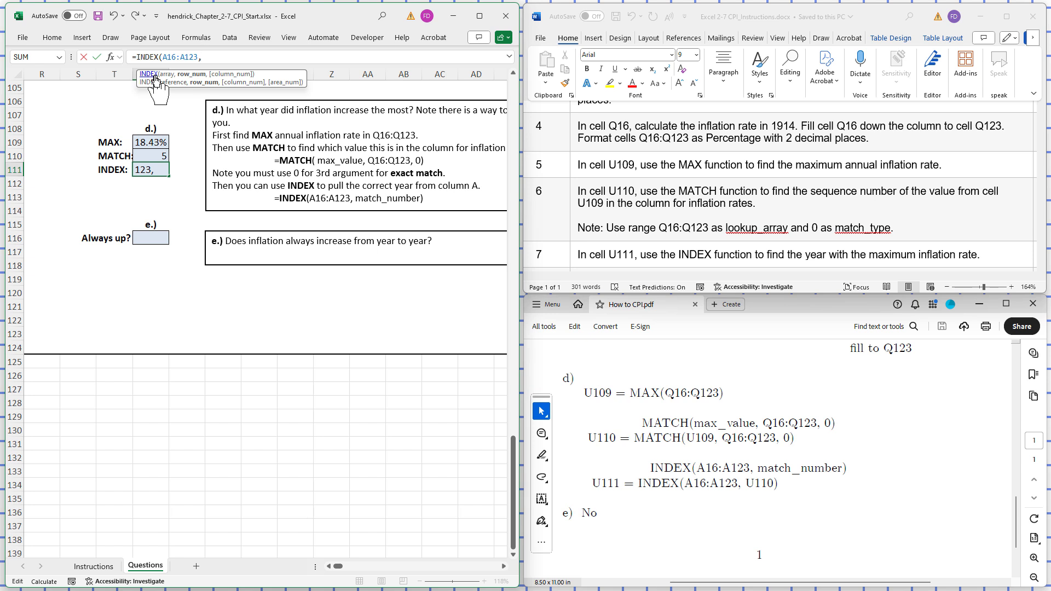
pyautogui.write('U')
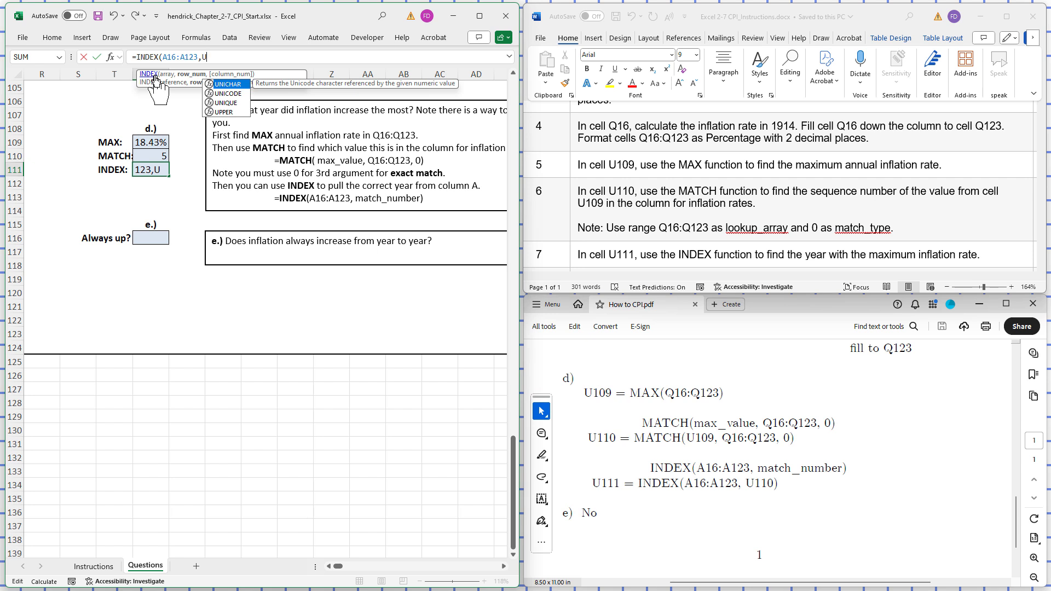
pyautogui.write('11')
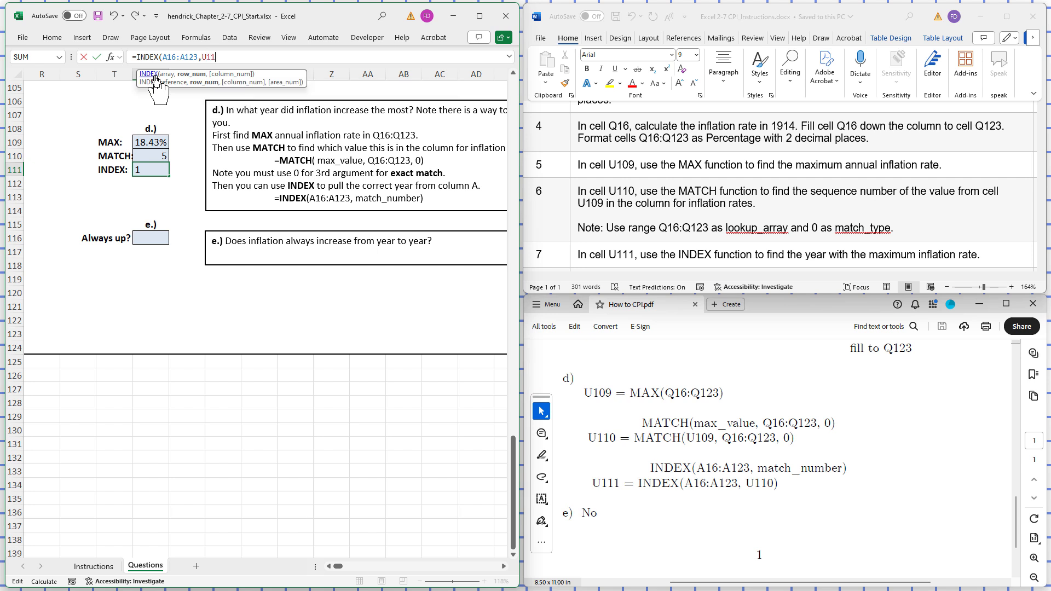
pyautogui.write('0)')
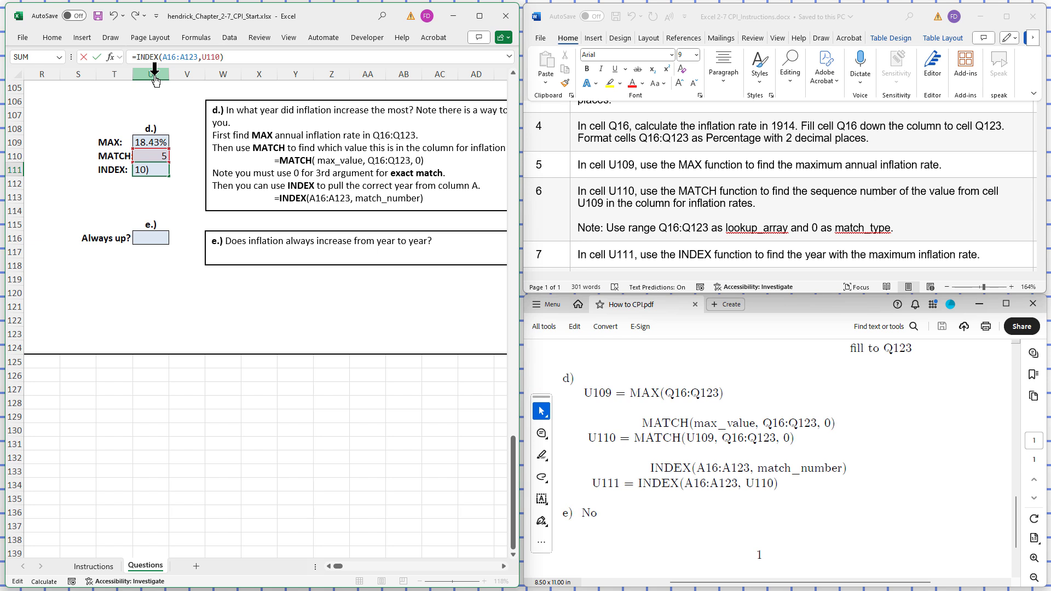
pyautogui.press('Return')
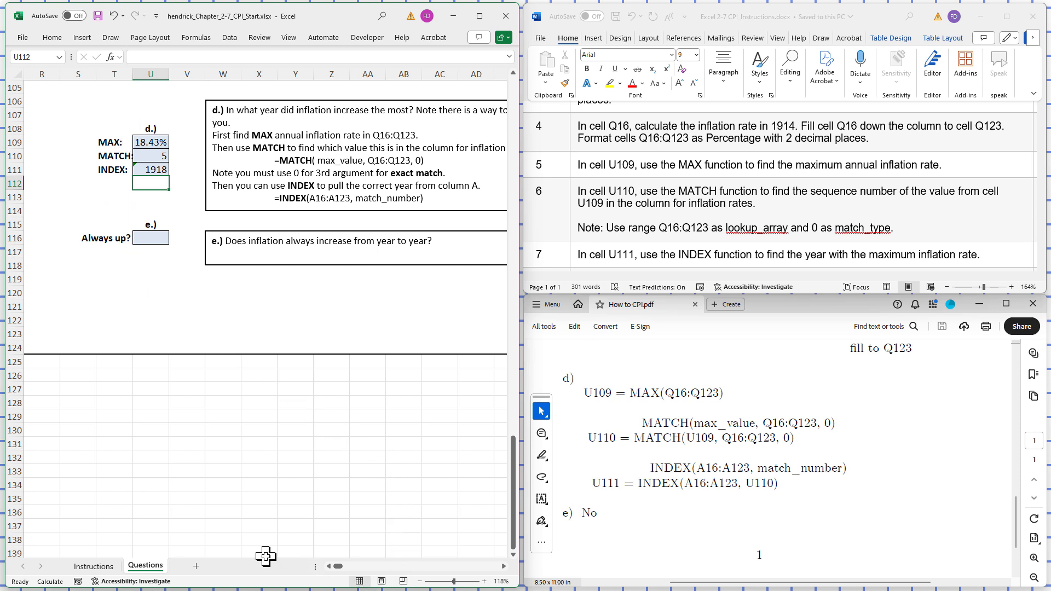
# - Check the INDEX result against the data table by comparing the maximum inflation rate's row in column Q with its year in cell A20
pyautogui.click(330, 567)
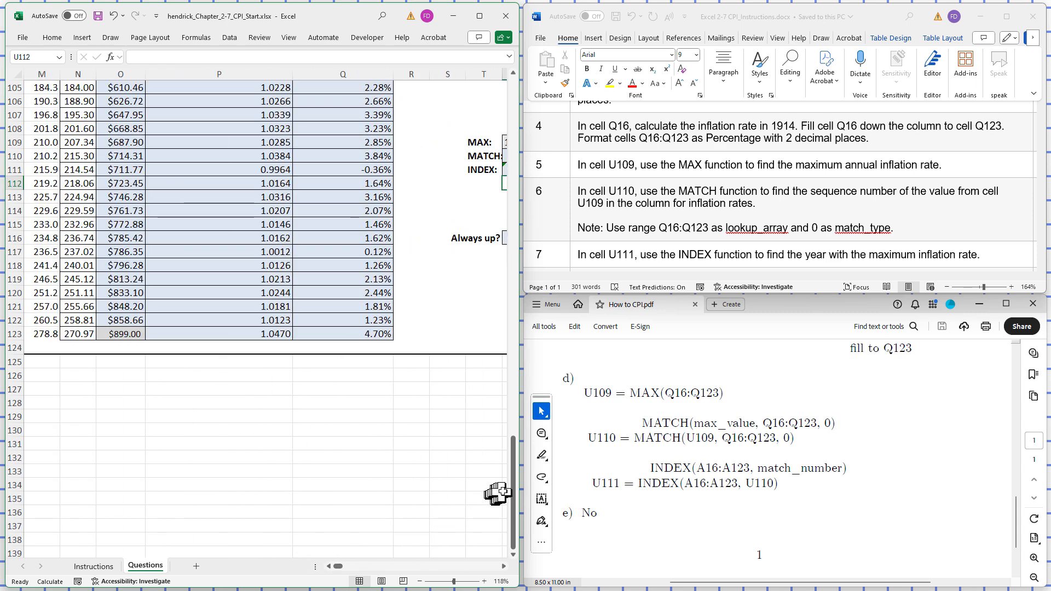
pyautogui.moveTo(516, 496); pyautogui.dragTo(514, 140)
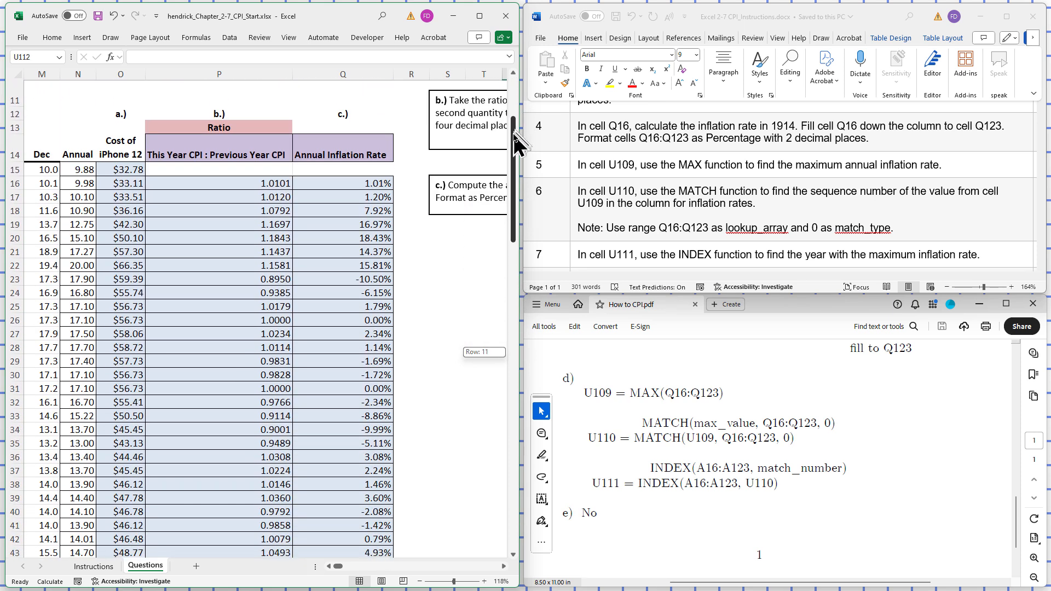
pyautogui.click(330, 567)
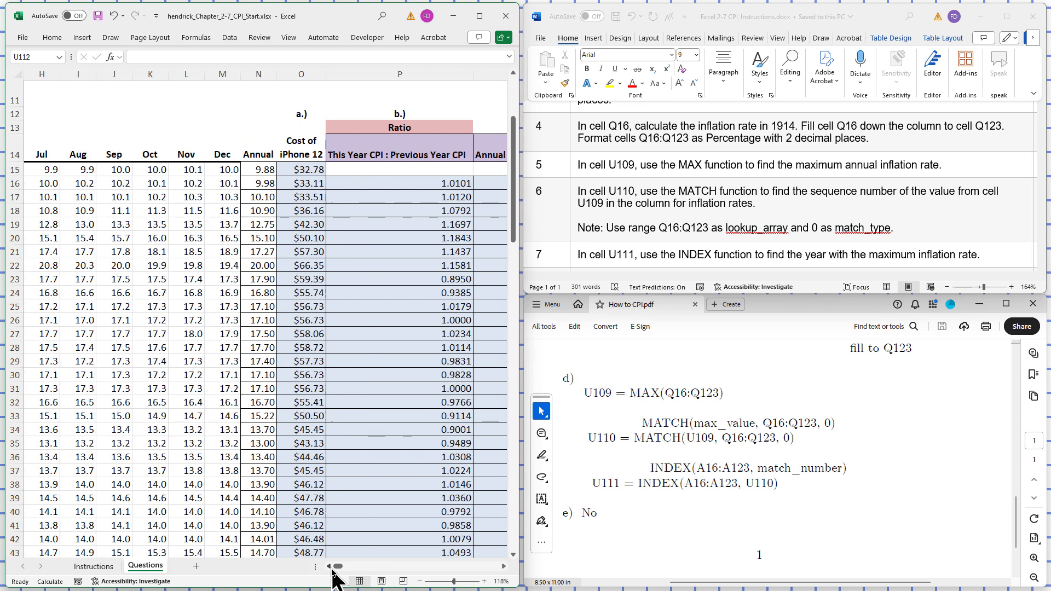
pyautogui.click(330, 567)
pyautogui.click(330, 567)
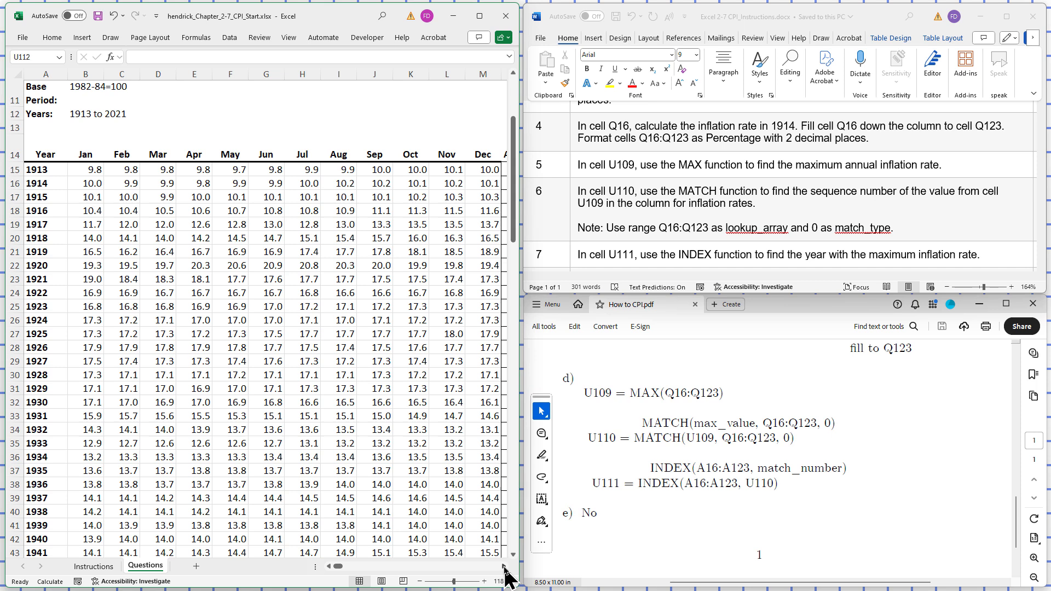
pyautogui.click(37, 238)
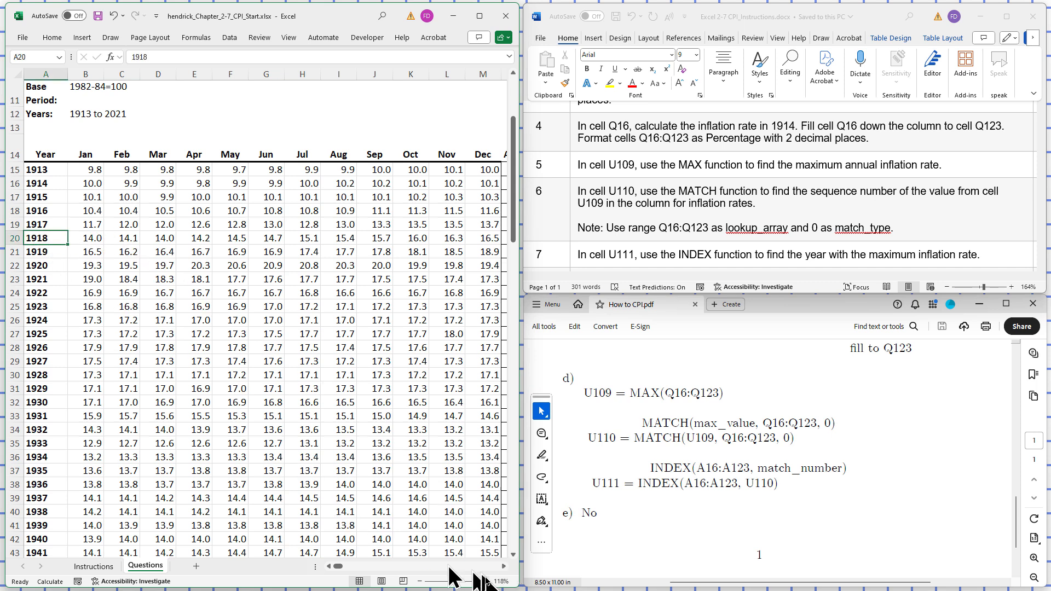
pyautogui.click(504, 567)
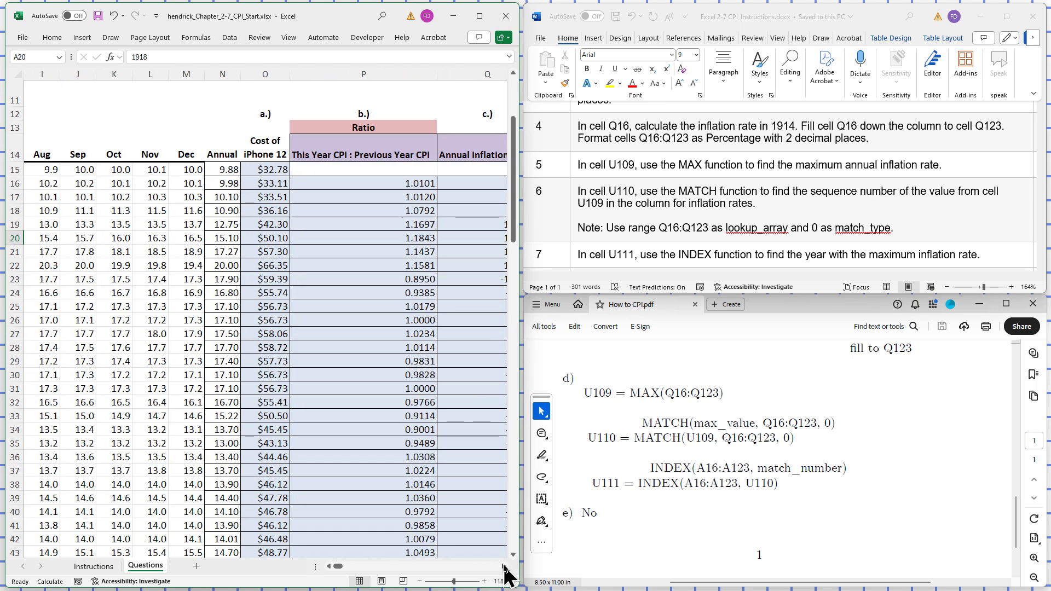
# - Examine the annual inflation rates in column Q from row 16 to see whether they always increase from year to year
pyautogui.click(504, 567)
pyautogui.click(504, 567)
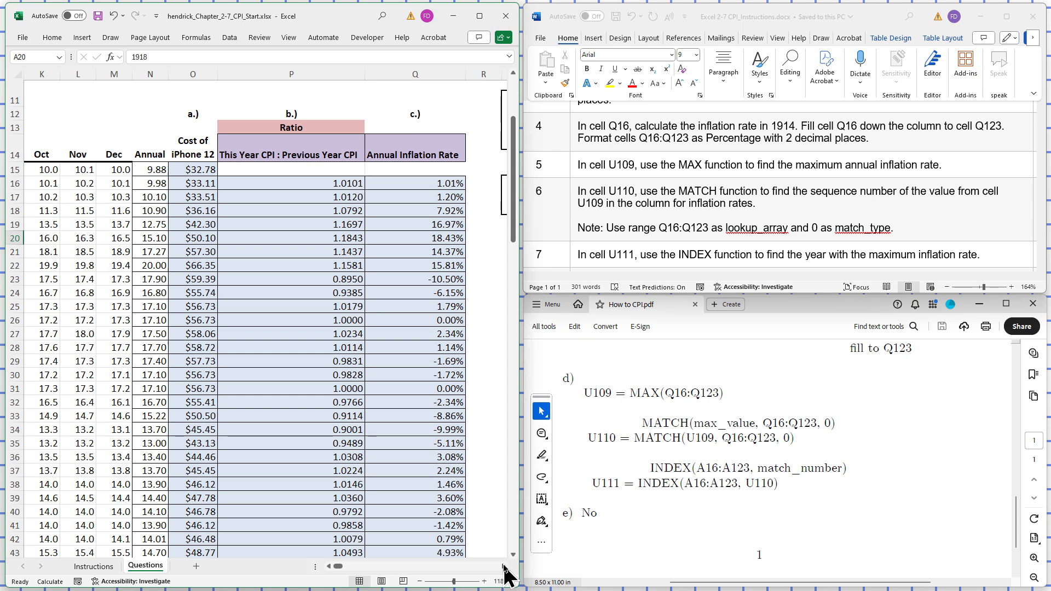
pyautogui.click(503, 567)
pyautogui.click(503, 567)
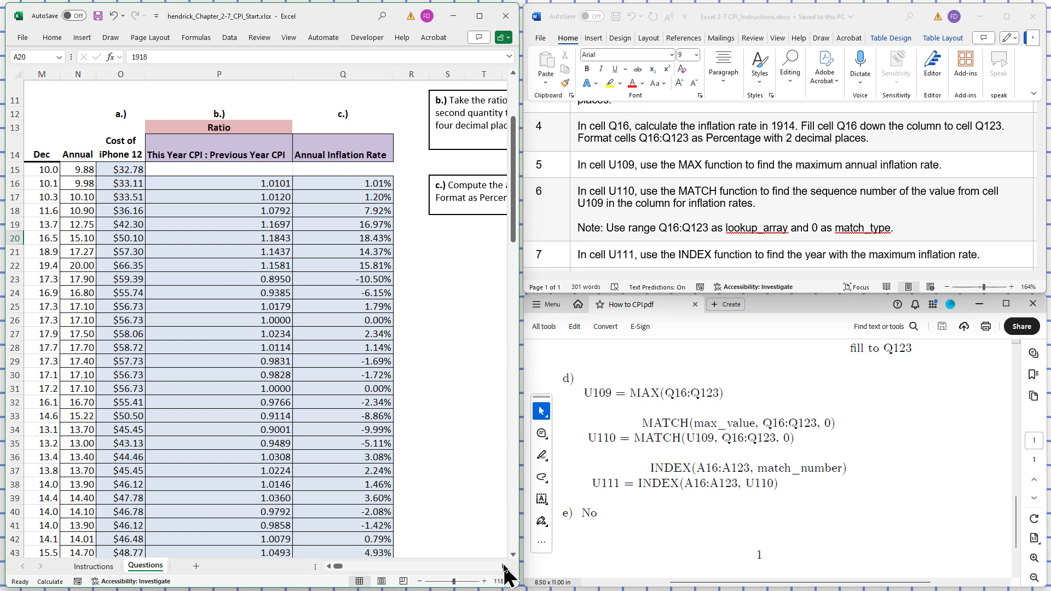
pyautogui.click(503, 568)
pyautogui.click(504, 567)
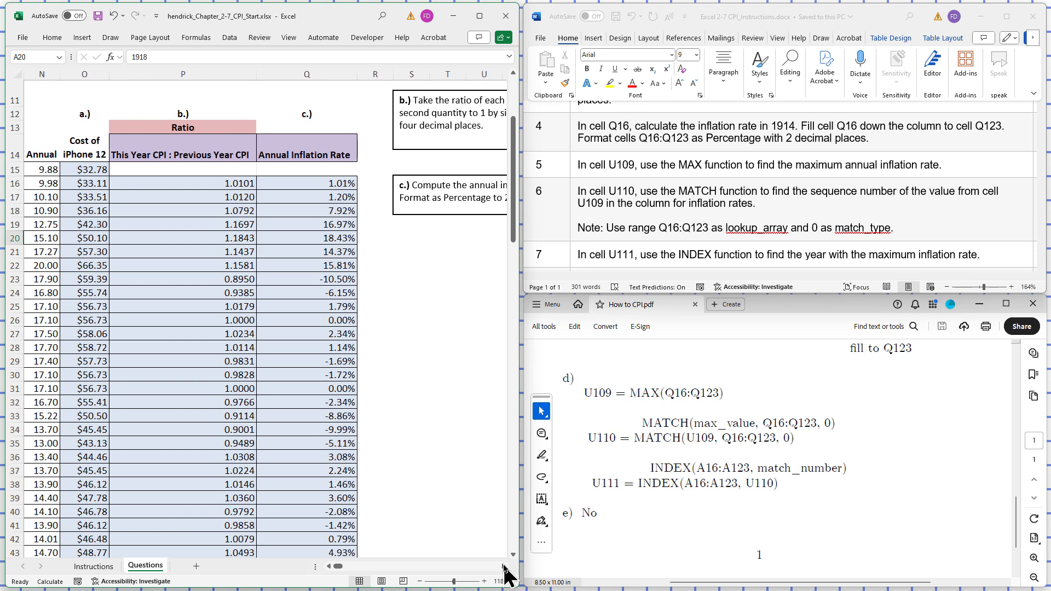
pyautogui.click(504, 568)
pyautogui.click(503, 567)
pyautogui.click(503, 567)
pyautogui.click(503, 567)
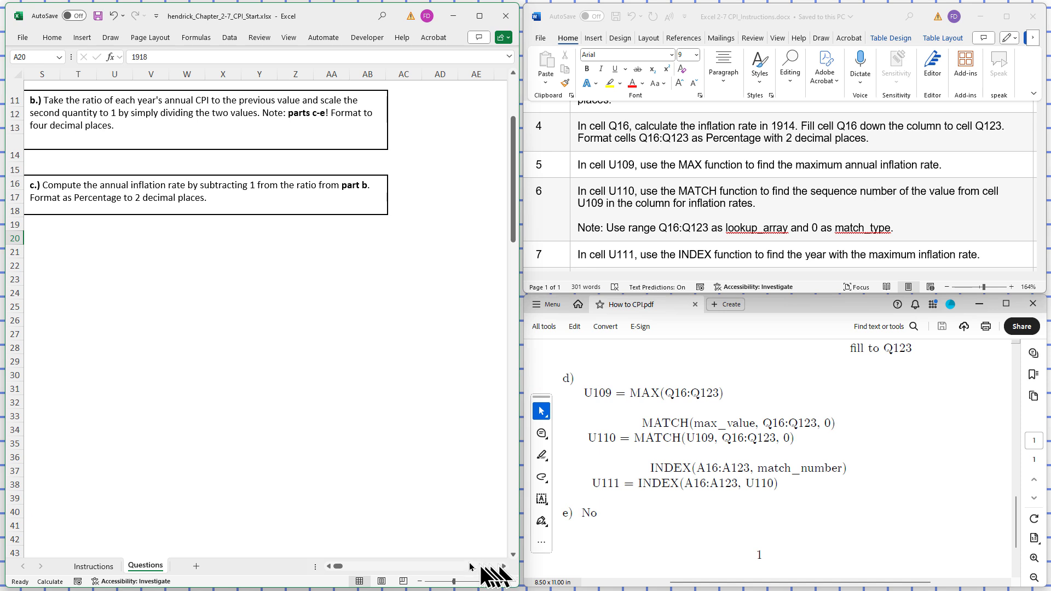
pyautogui.click(330, 568)
pyautogui.click(330, 567)
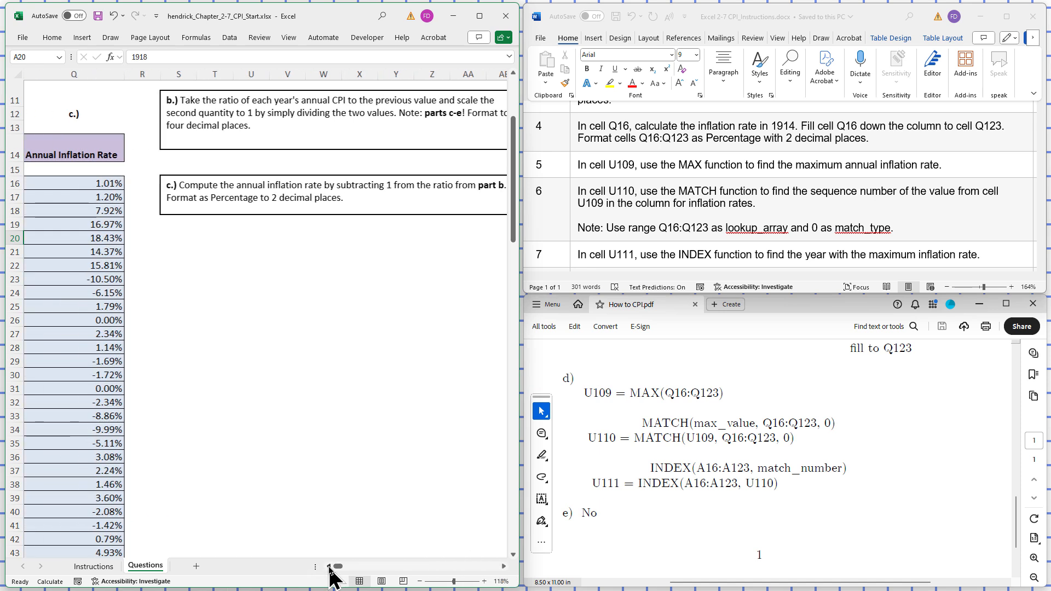
pyautogui.click(330, 568)
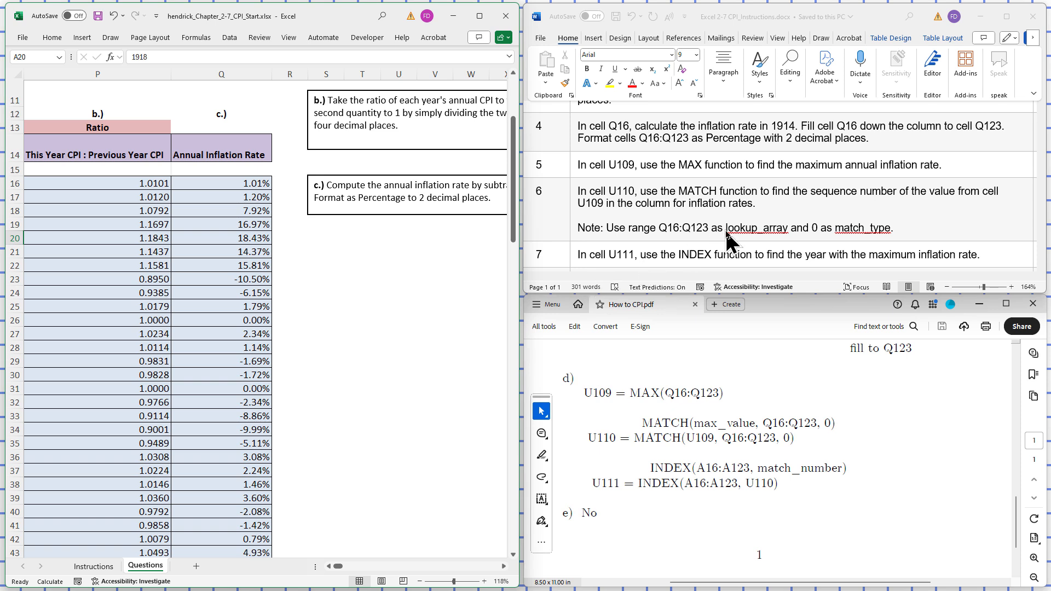
# - Consult step 8 of the instructions document and open the answer choices for the "Always up?" cell U116
pyautogui.click(972, 204)
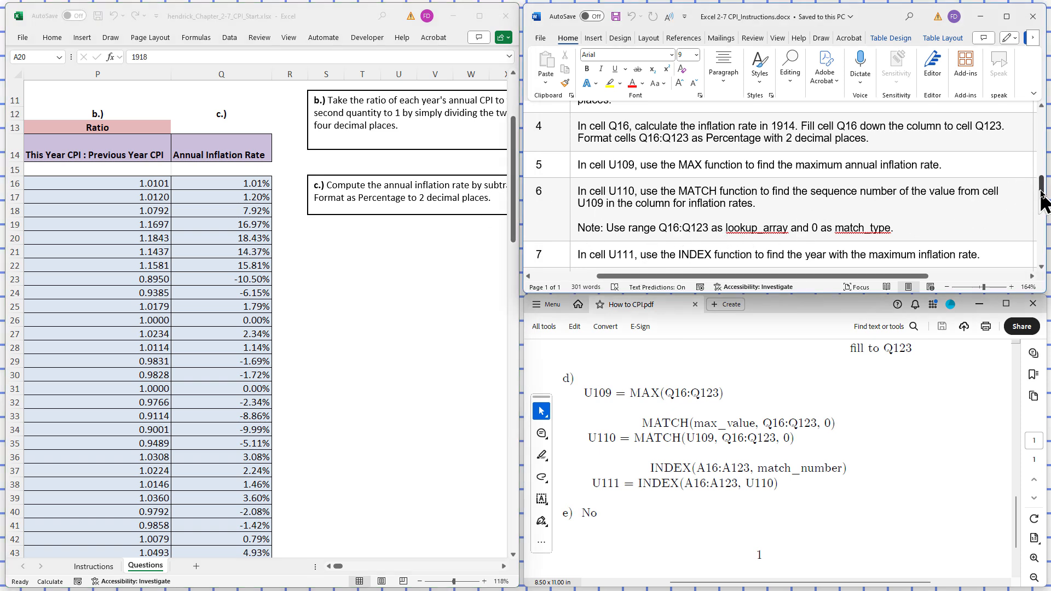
pyautogui.moveTo(1042, 194); pyautogui.dragTo(1041, 207)
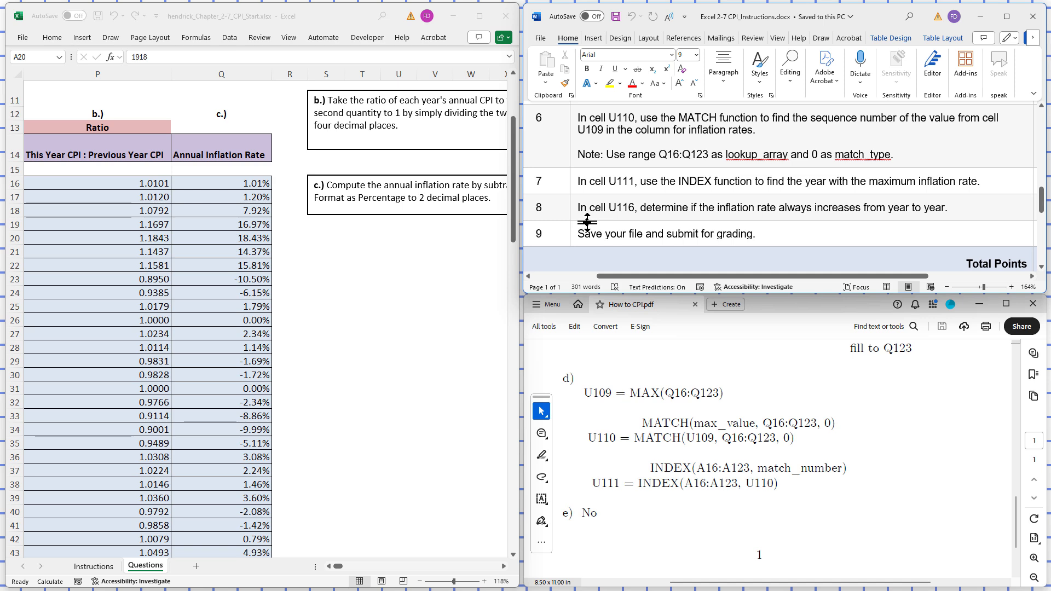
pyautogui.click(516, 207)
pyautogui.moveTo(517, 219); pyautogui.dragTo(515, 523)
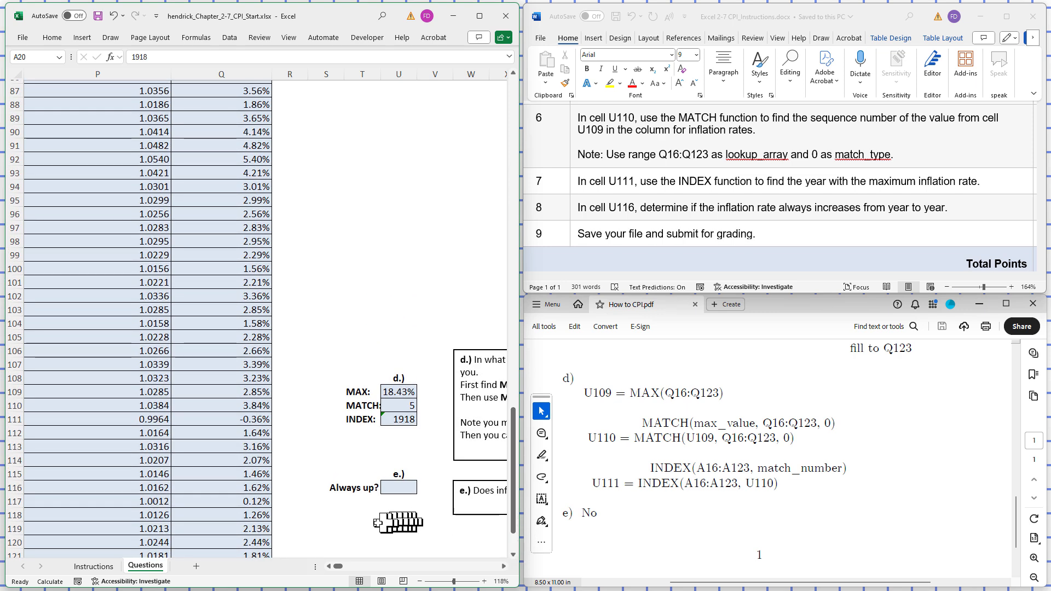
pyautogui.click(396, 486)
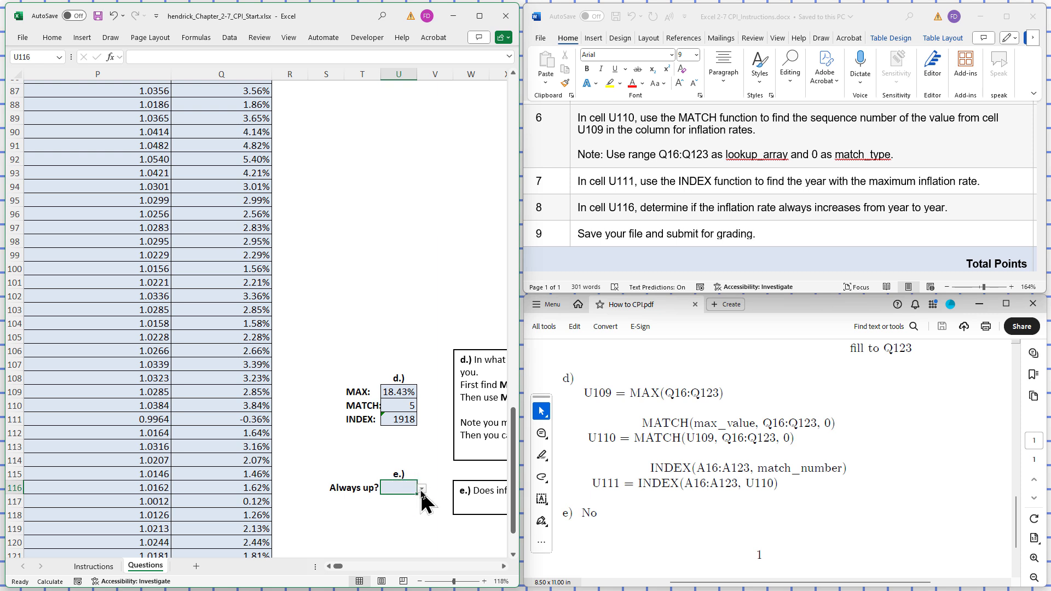
pyautogui.click(421, 489)
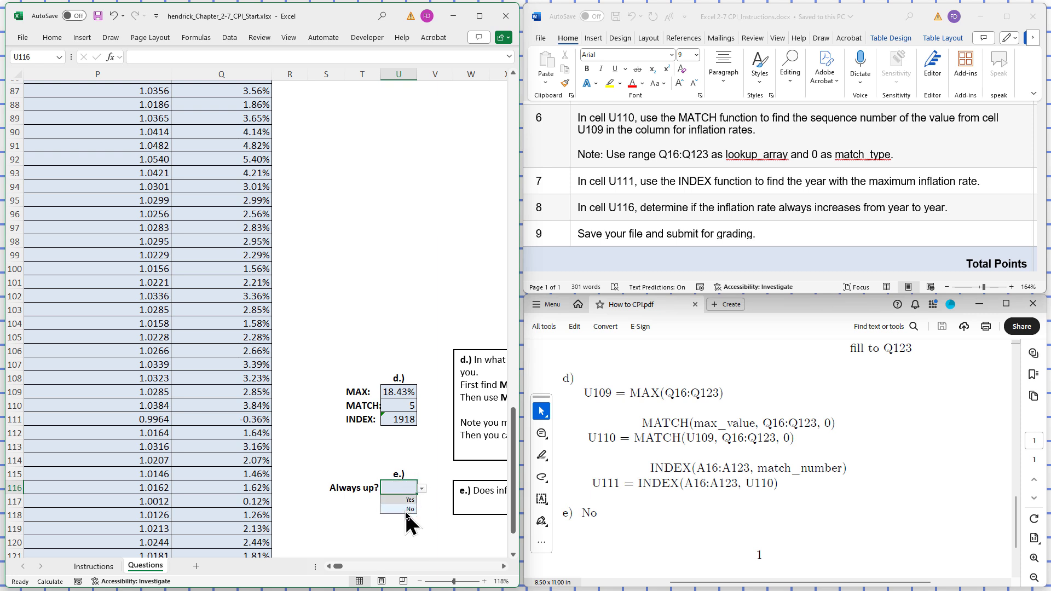